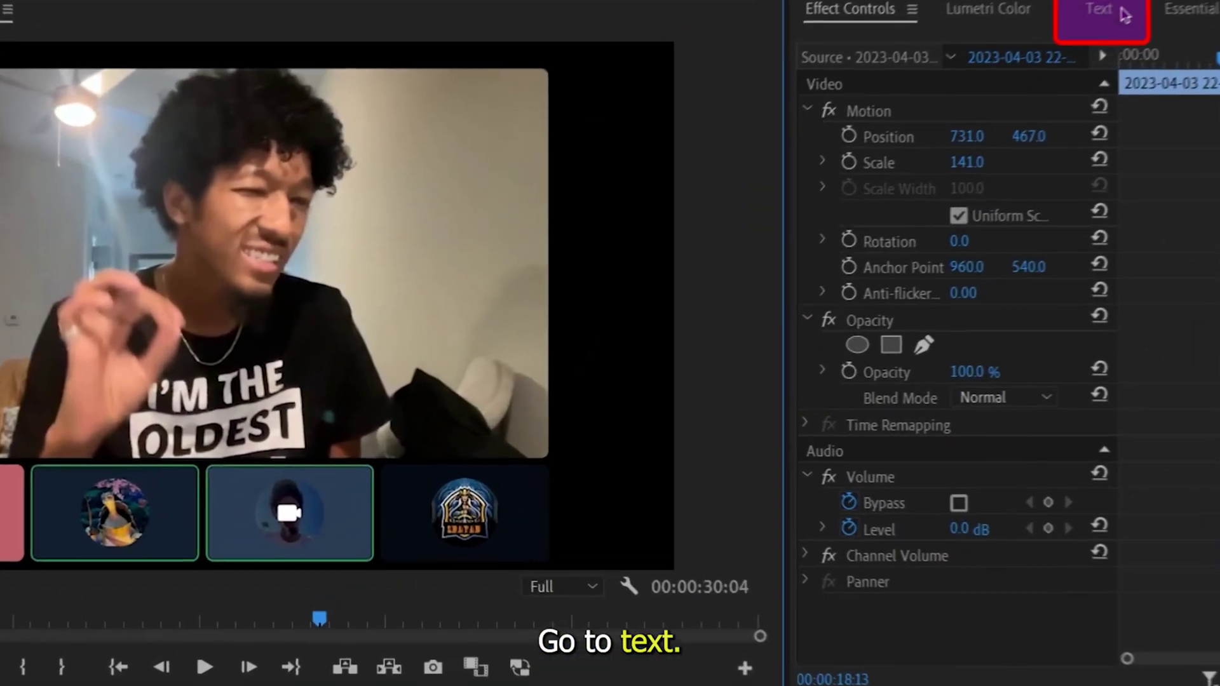
Show the Text panel in the Effect Controls group and close it.
click(1081, 74)
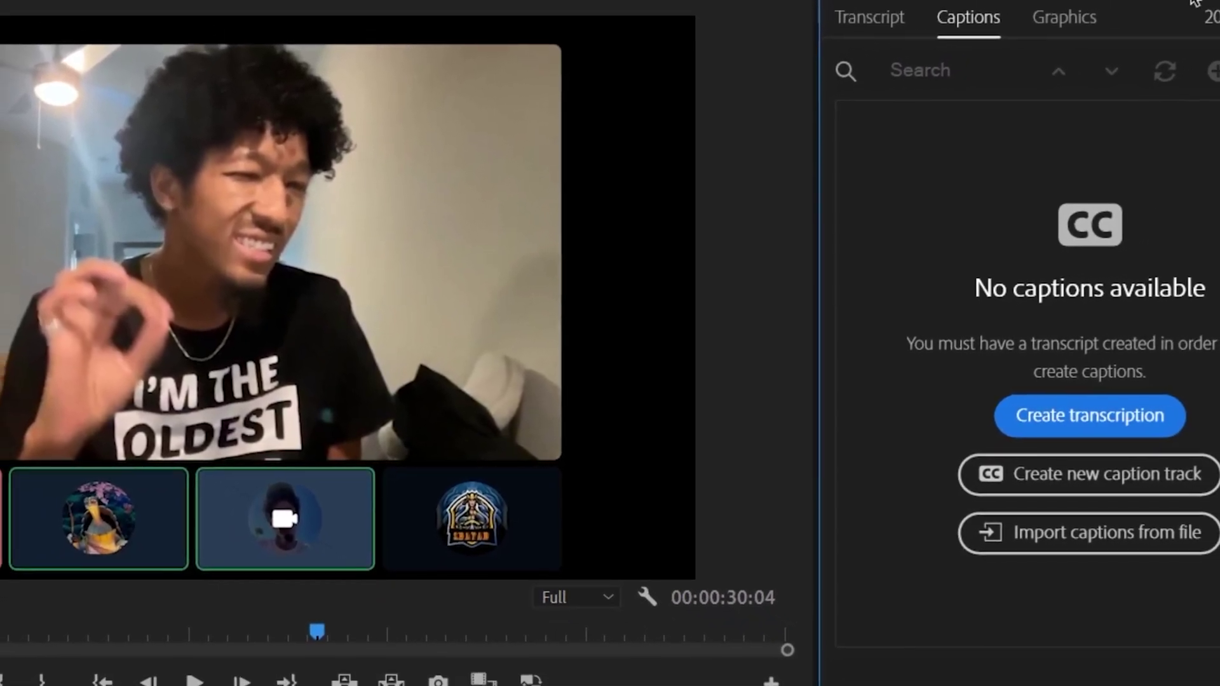
click(1125, 22)
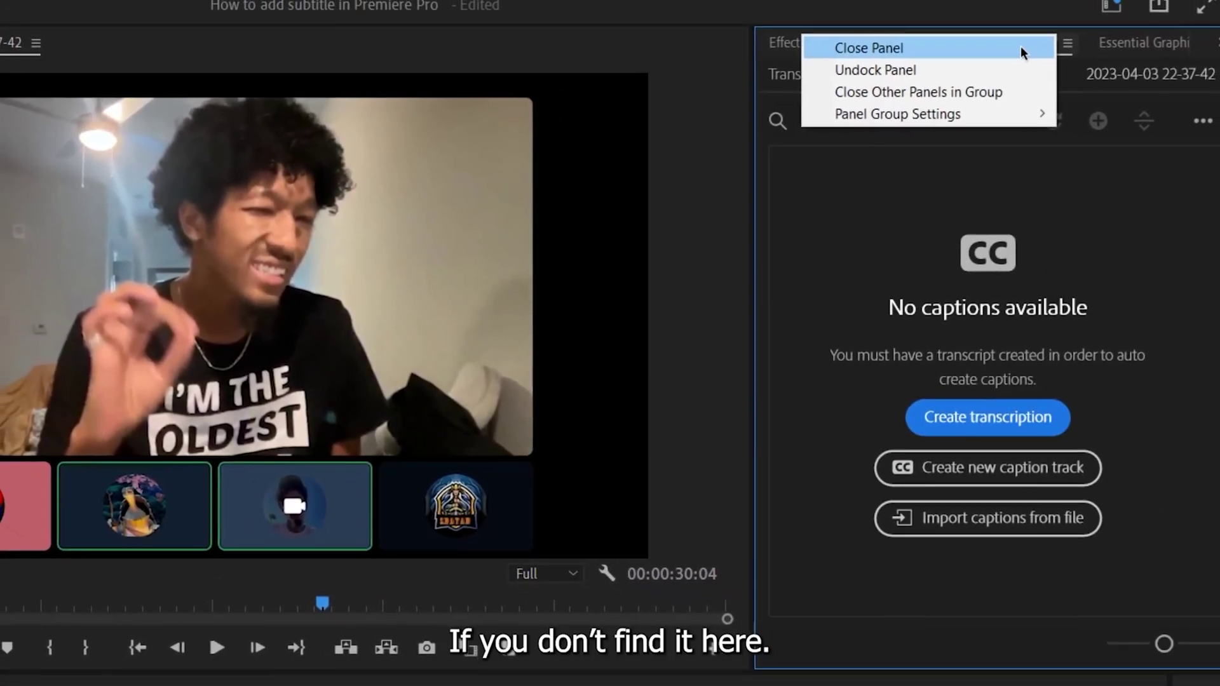
click(1045, 36)
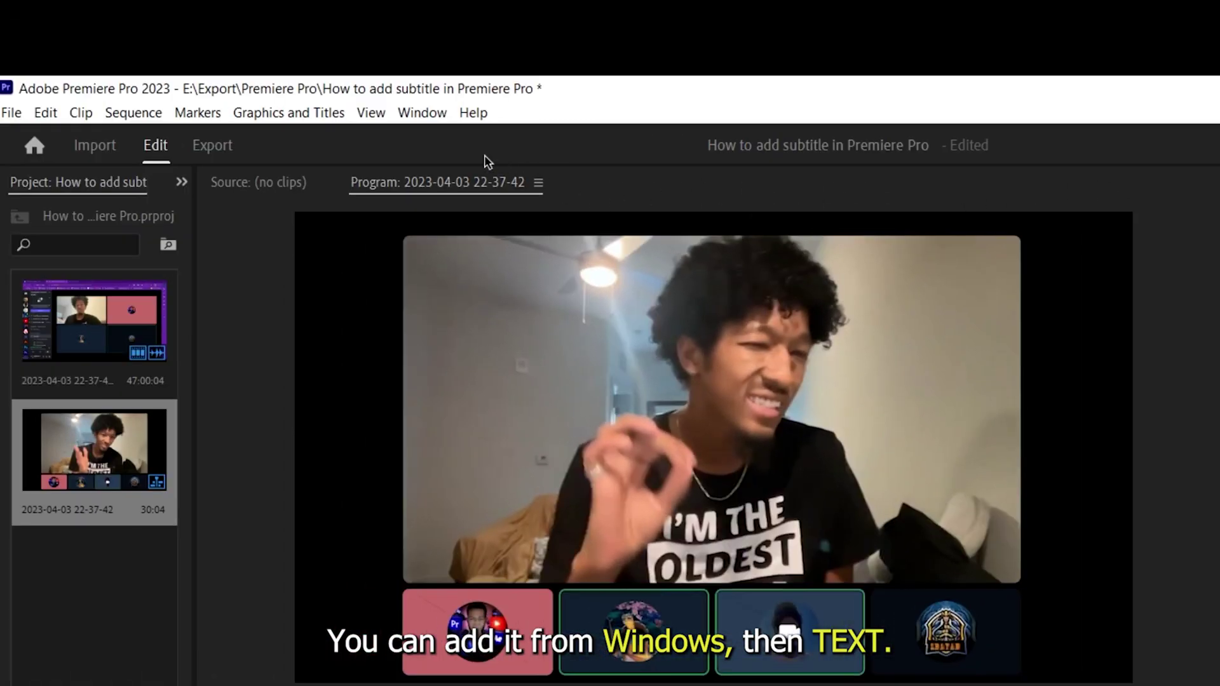
Reopen the Text panel and dock it between the Effect Controls and Lumetri Color panels.
click(399, 109)
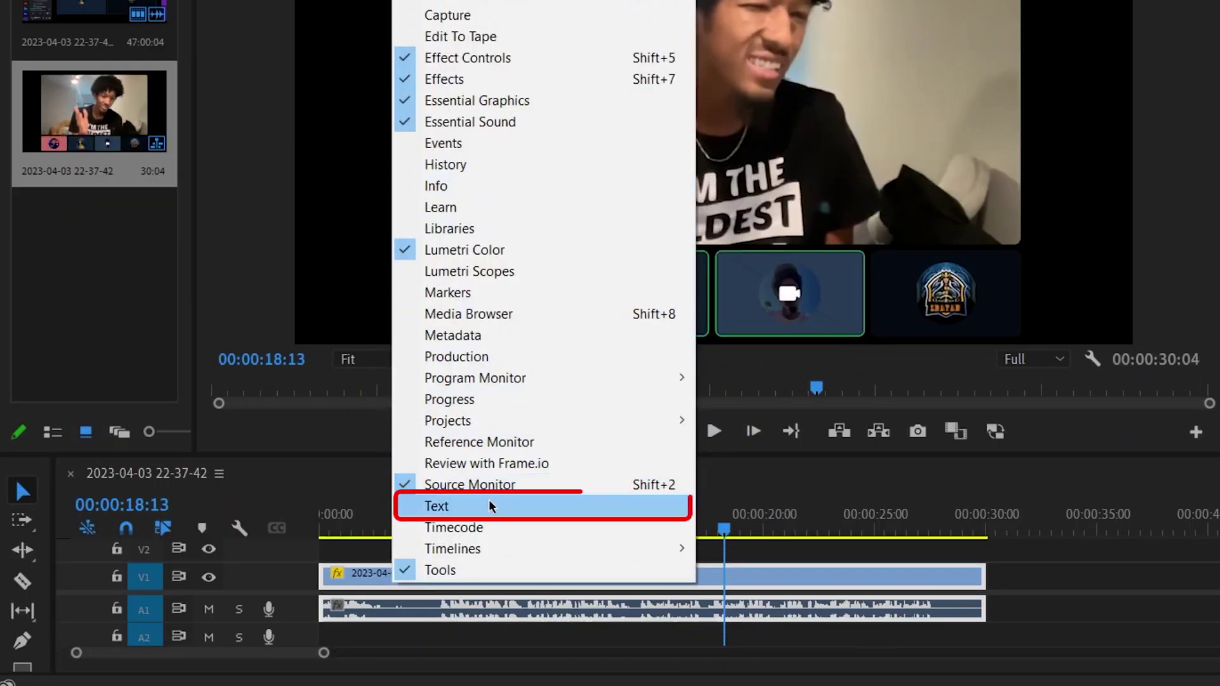
click(489, 505)
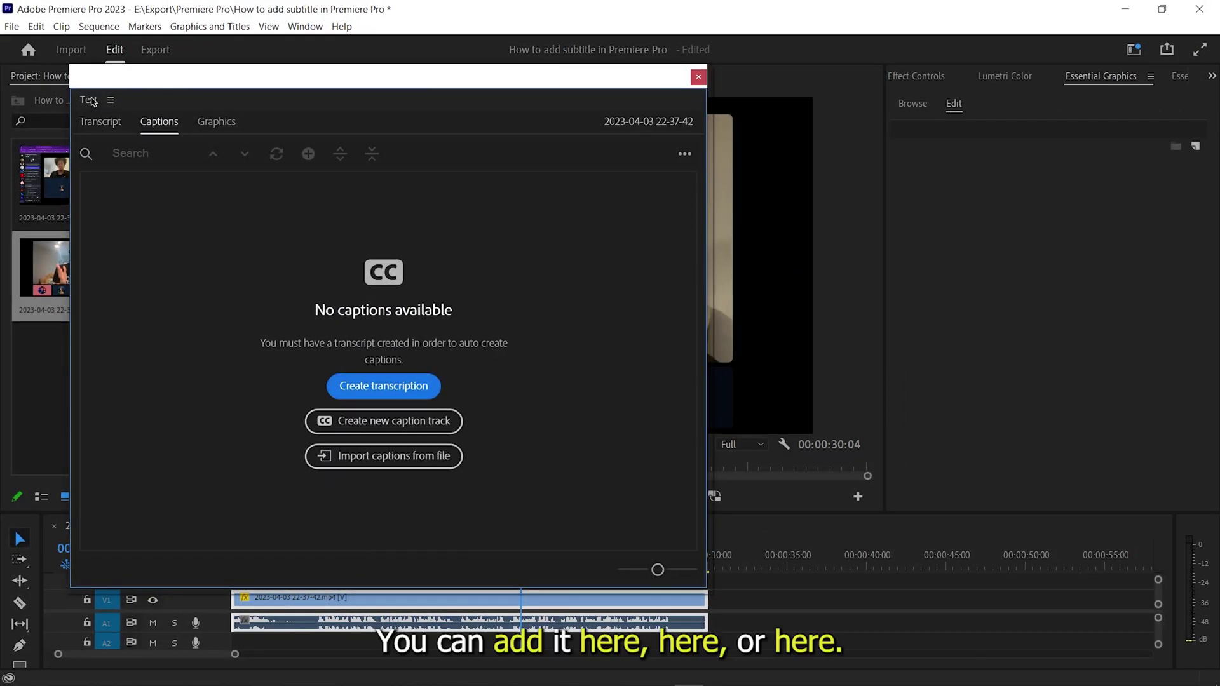
drag(92, 100, 1020, 91)
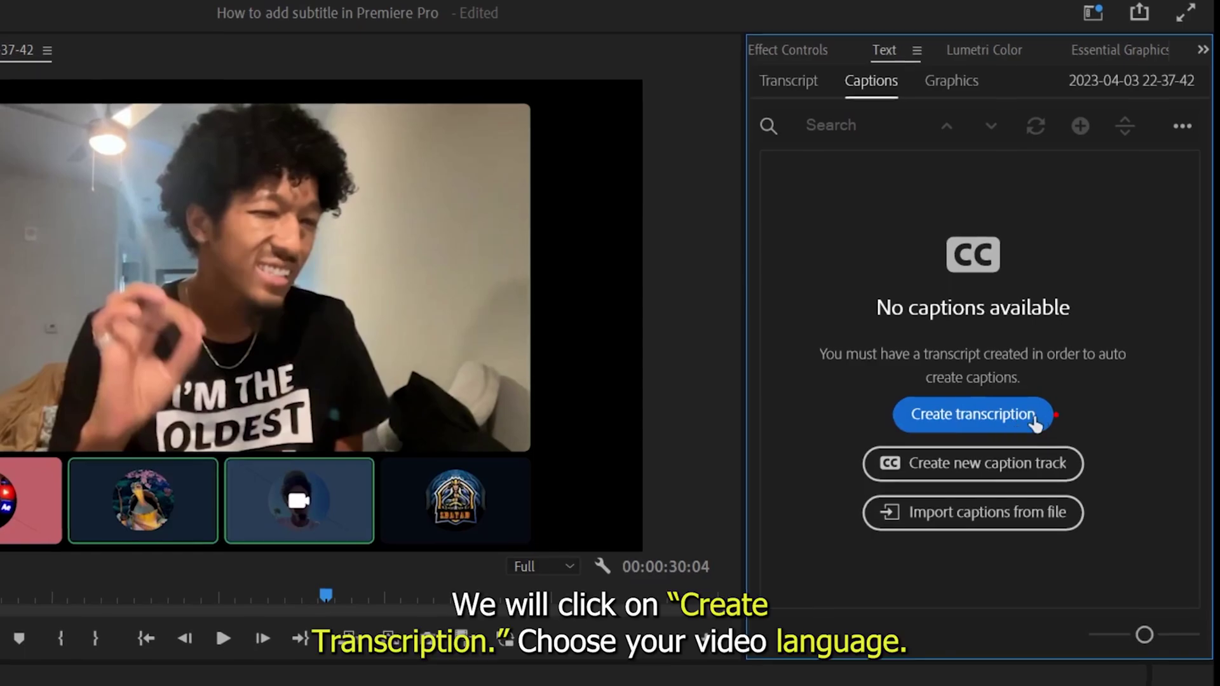
Start creating a transcription of the sequence with the language set to English and speaker labeling set to "Yes, separate speakers".
click(974, 420)
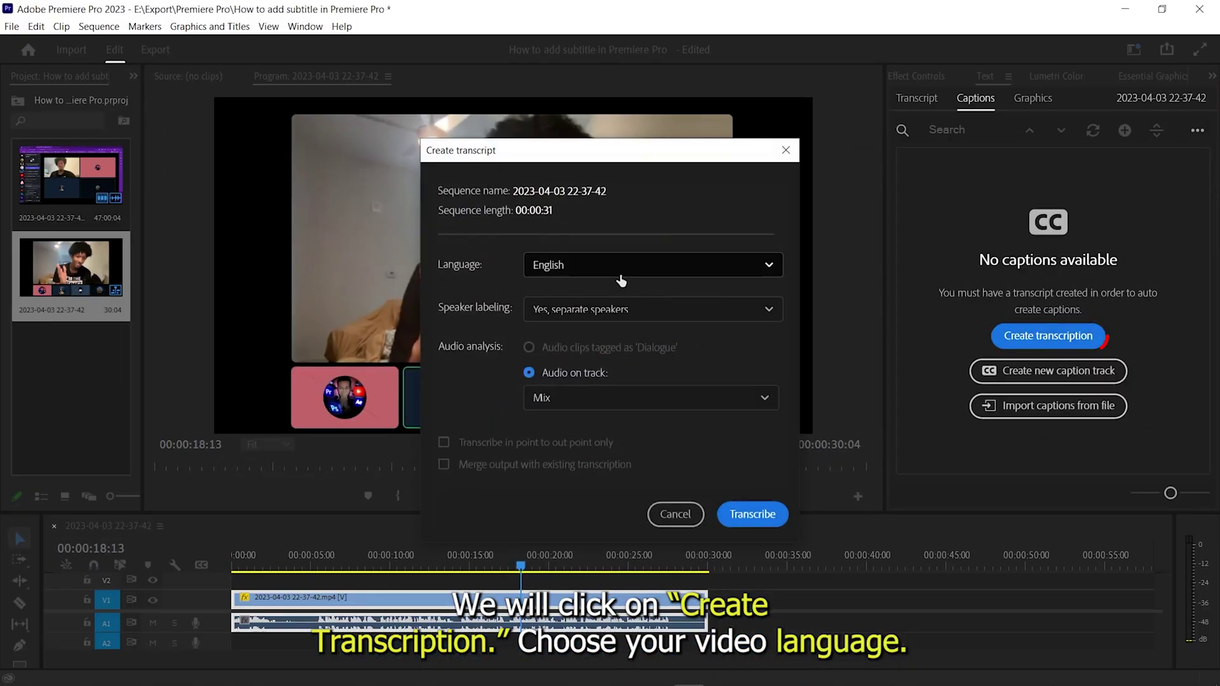
click(619, 275)
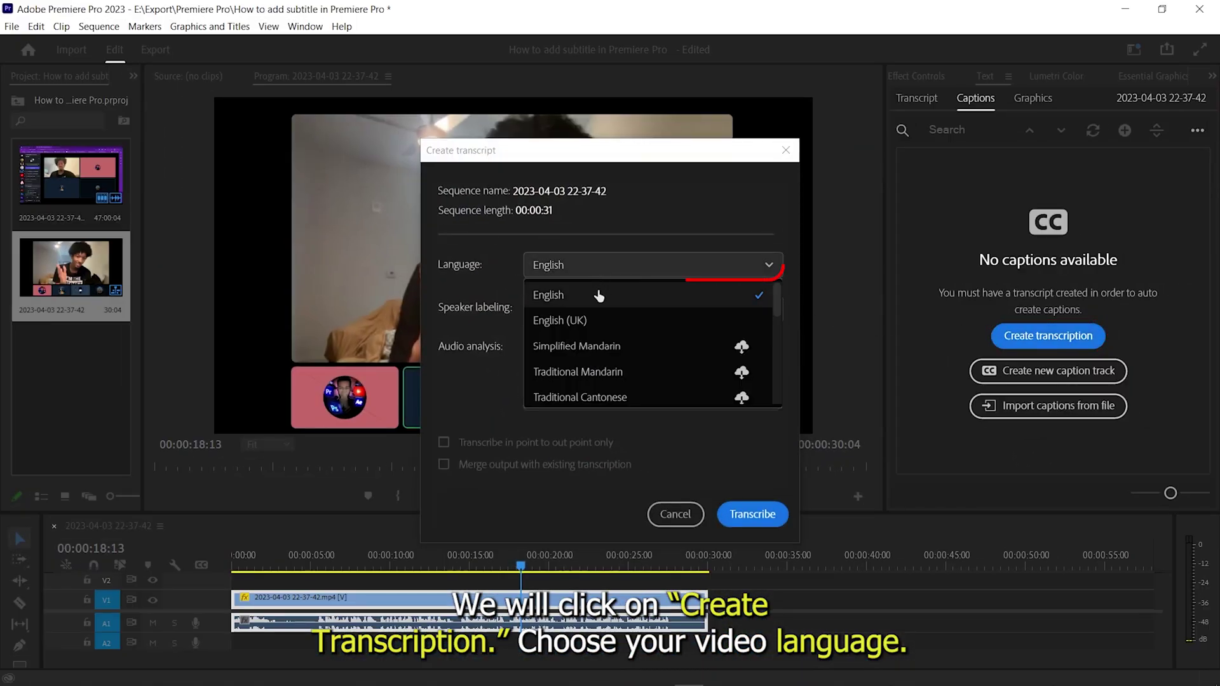
click(596, 296)
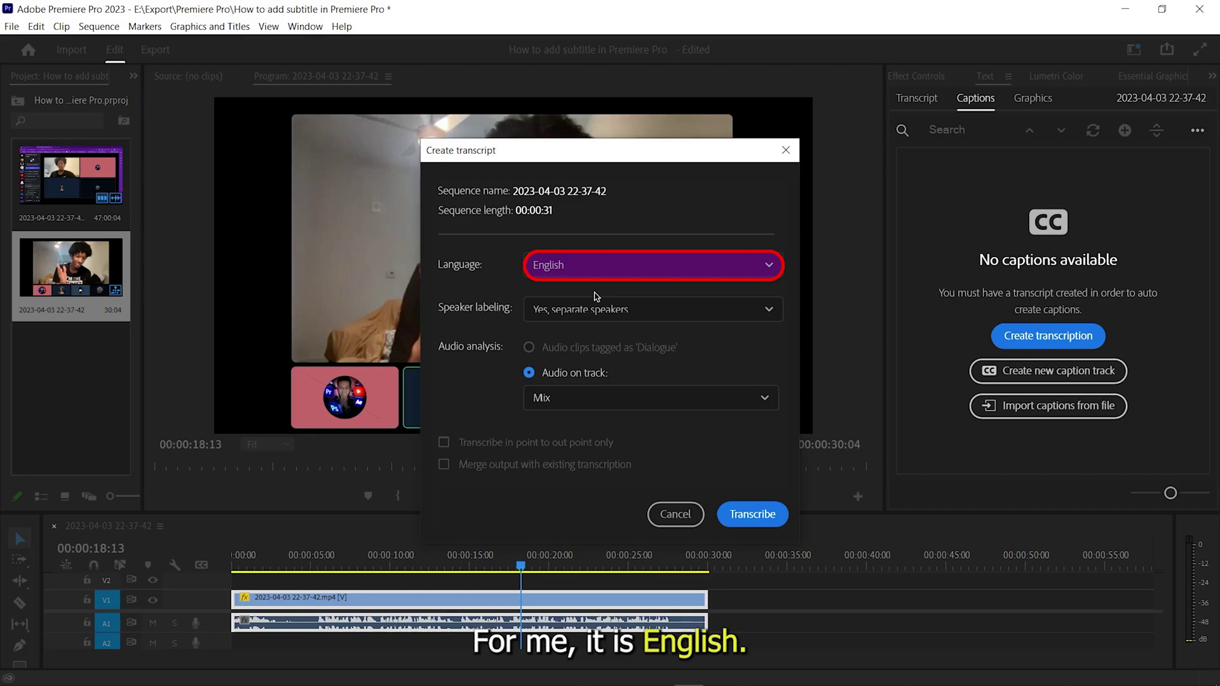
click(659, 311)
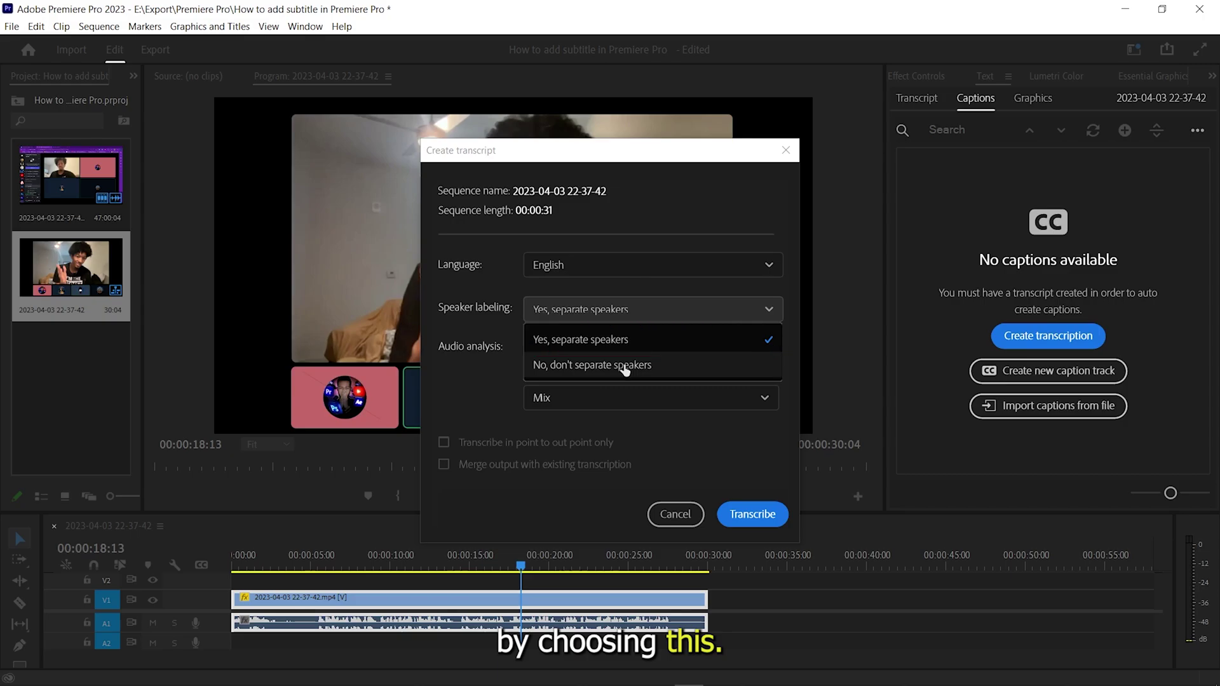
click(657, 343)
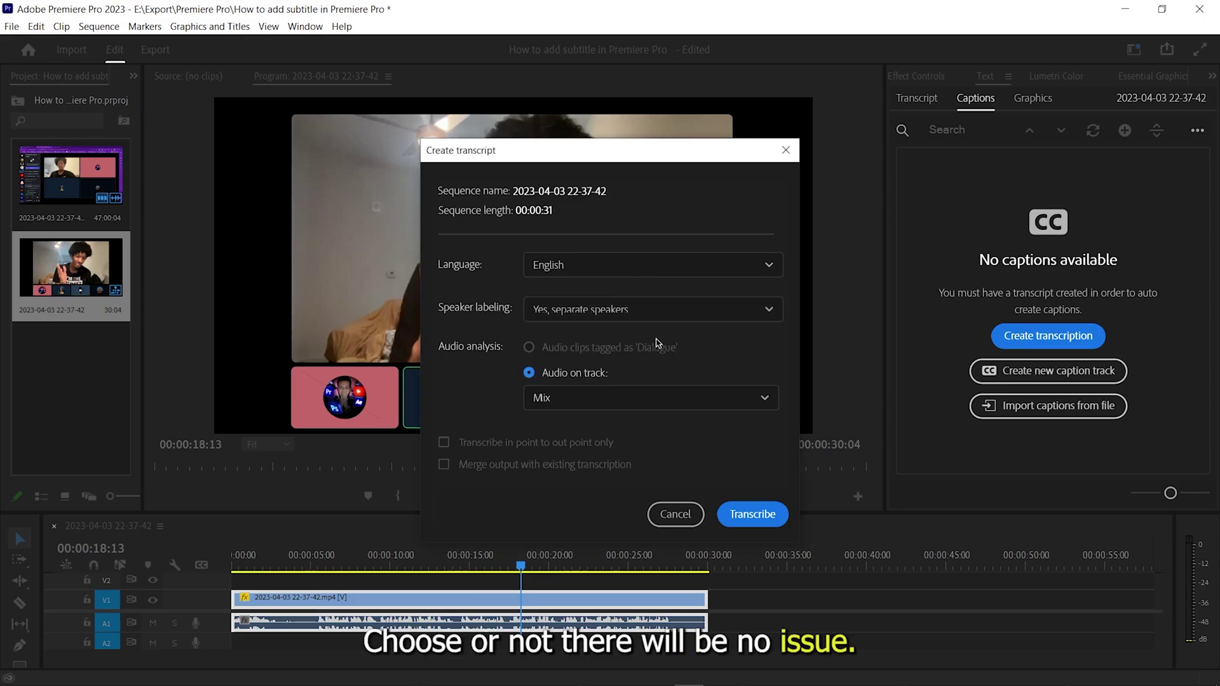
Set the audio analysis to the Audio 1 track and transcribe the sequence.
click(741, 395)
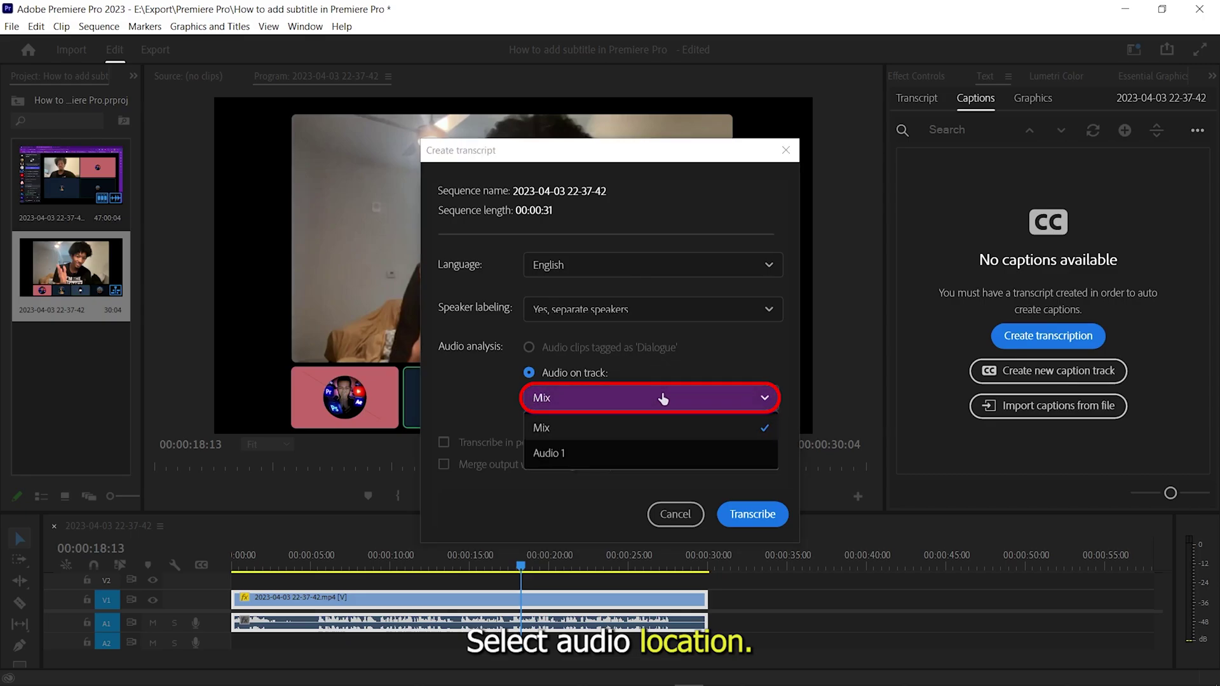
click(619, 453)
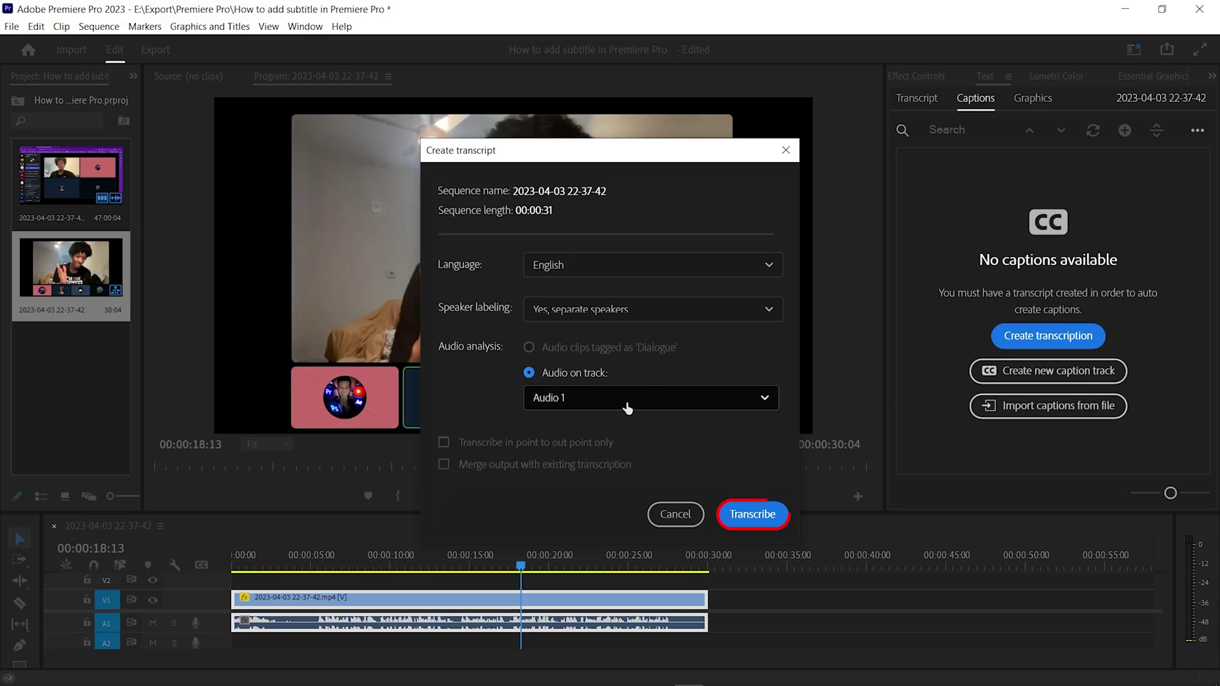
click(770, 516)
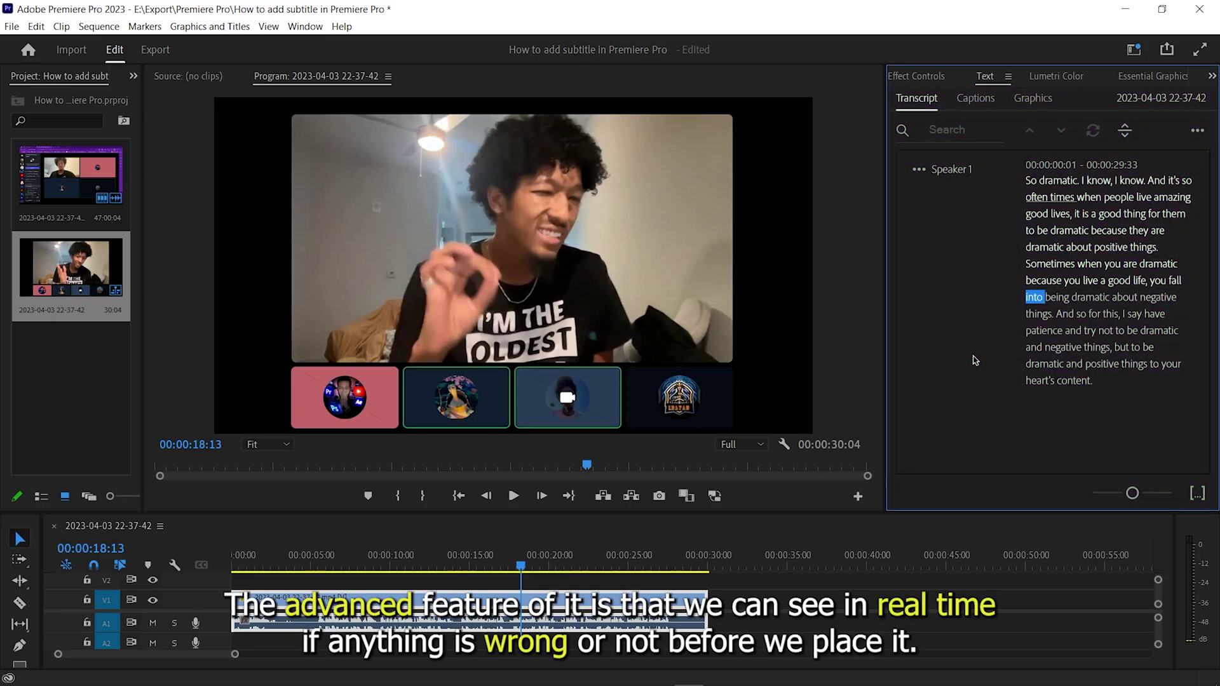
Play the sequence from its start to check the spoken words against the transcript, and return the playhead to about 9 seconds.
drag(299, 567, 195, 570)
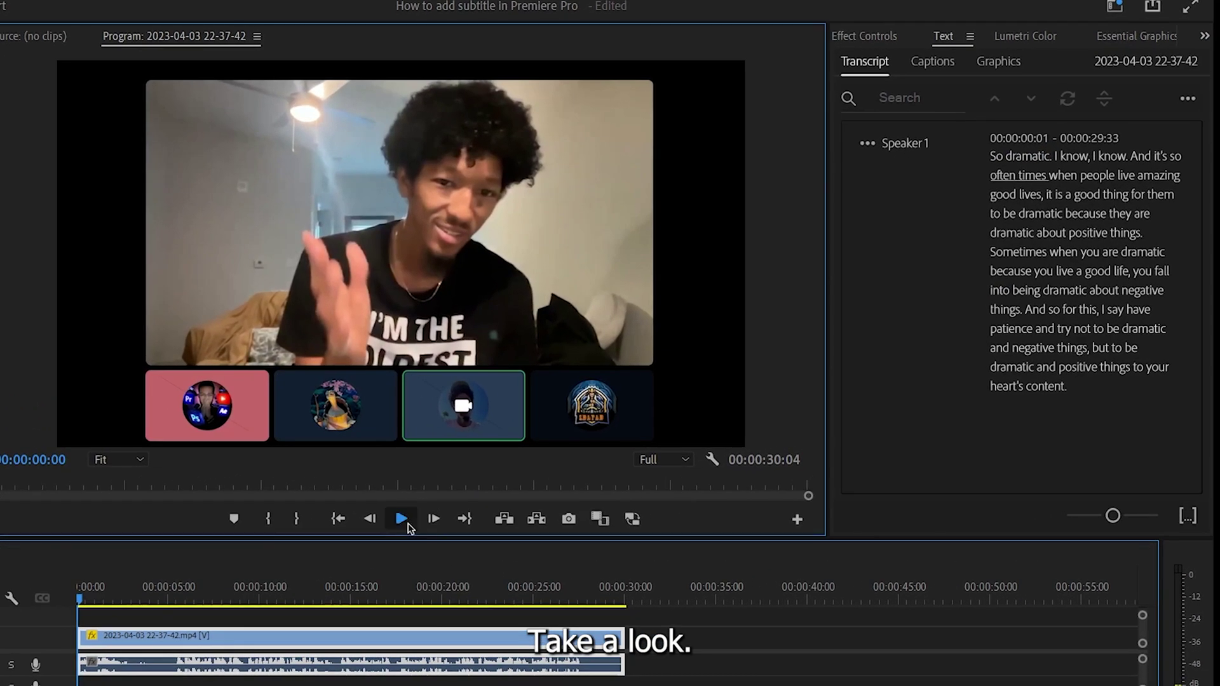
click(408, 526)
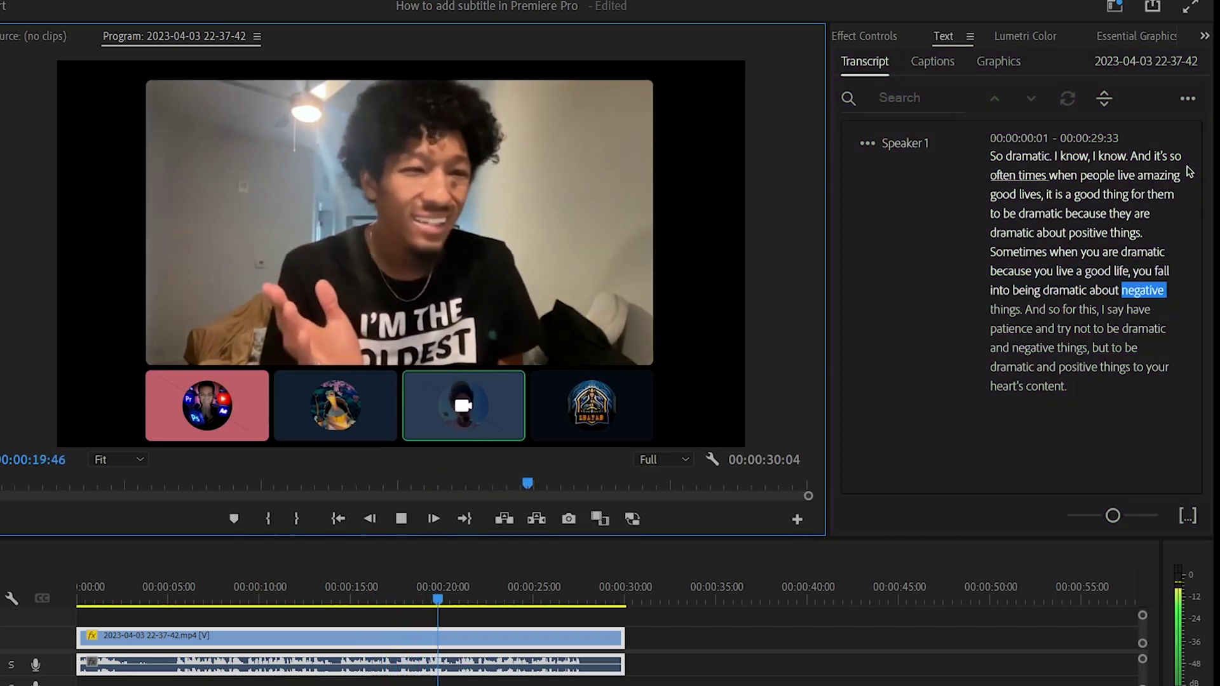
click(248, 599)
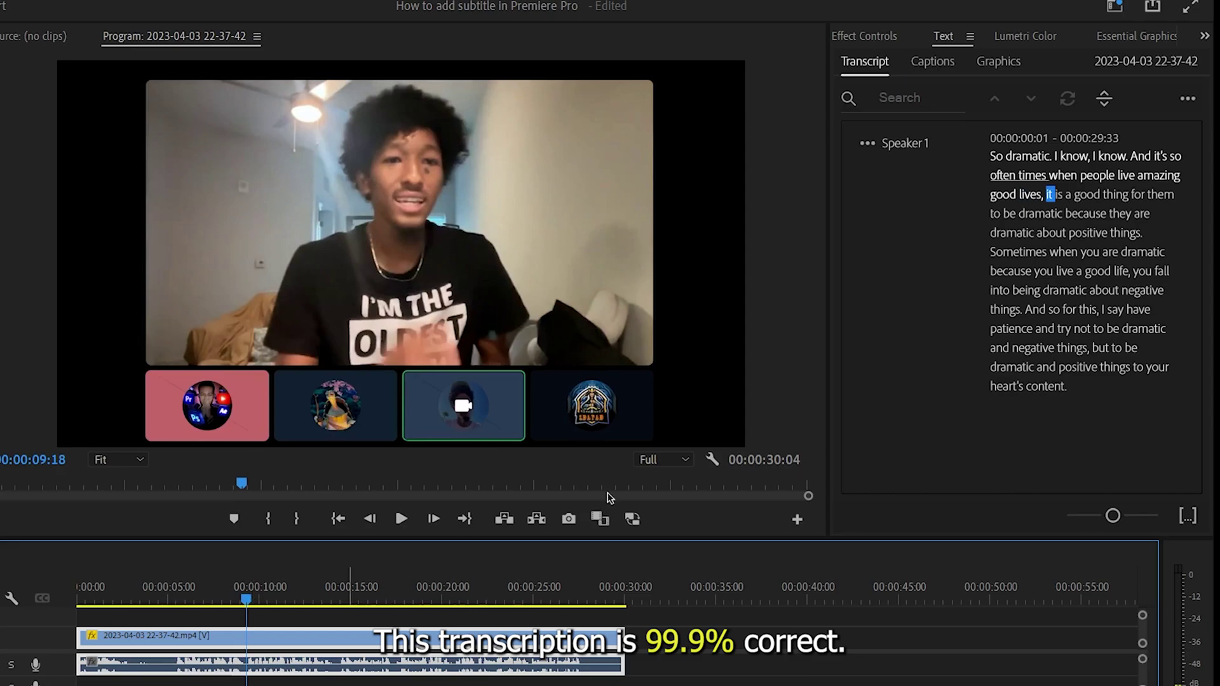
In the transcript phrase "it is a good thing", replace the word "good" with "bad".
click(1055, 196)
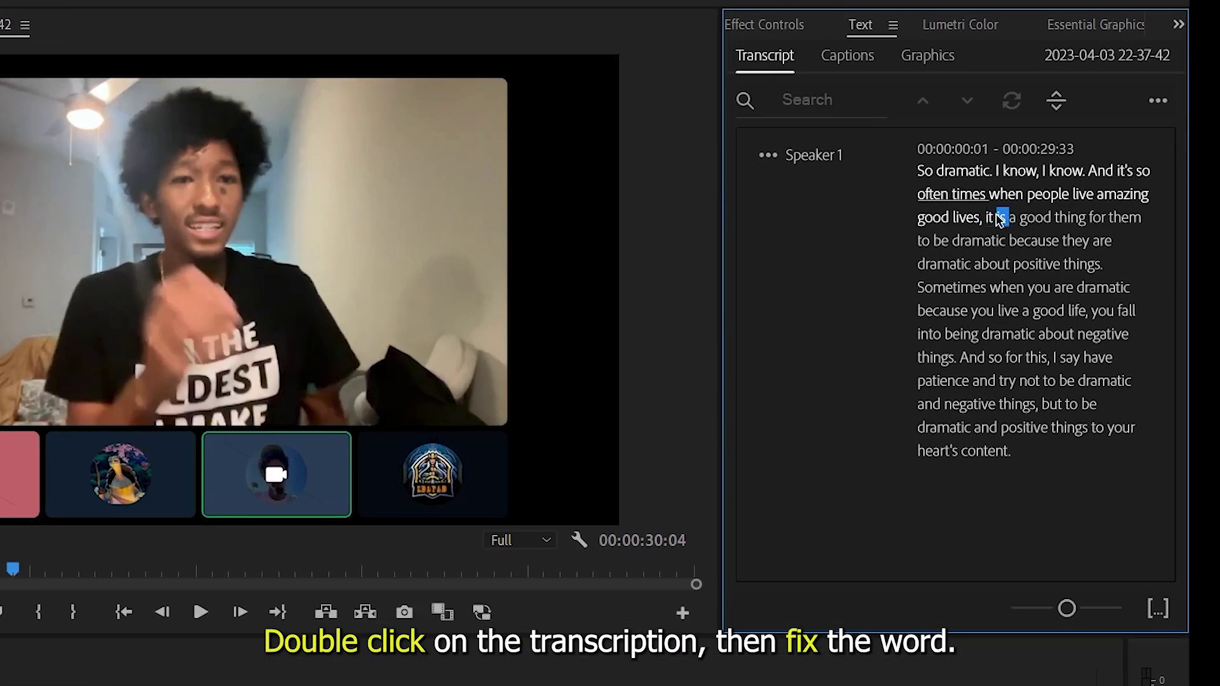
double_click(999, 219)
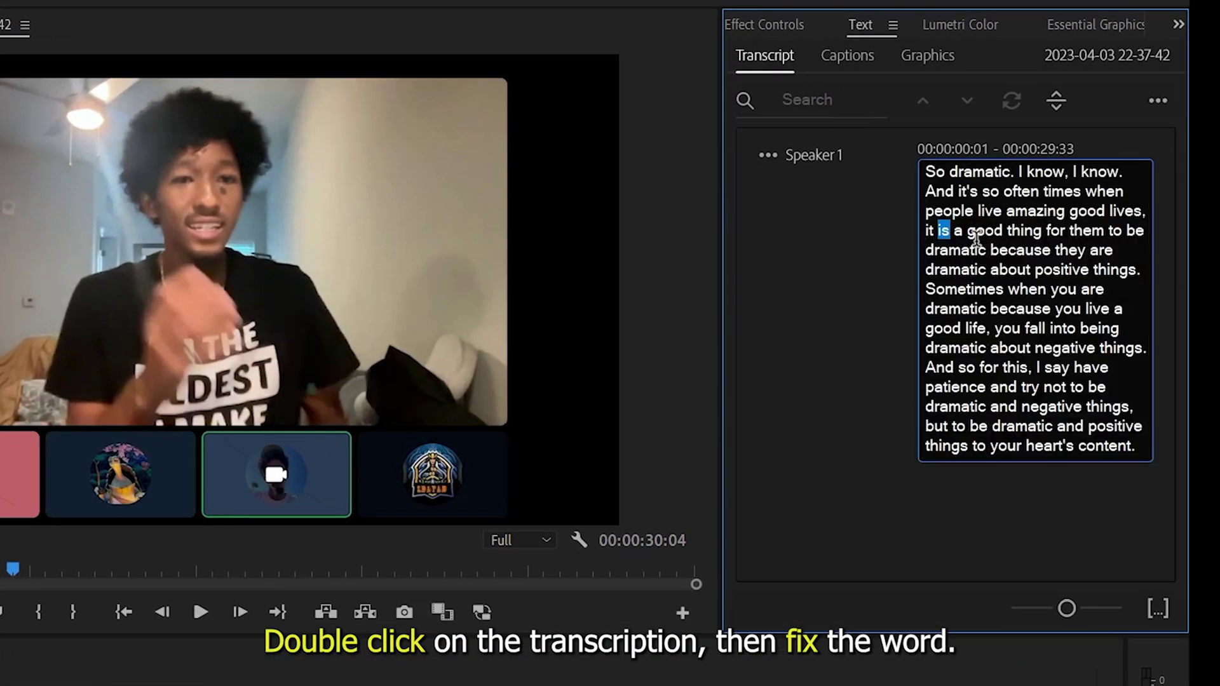
drag(971, 230, 985, 227)
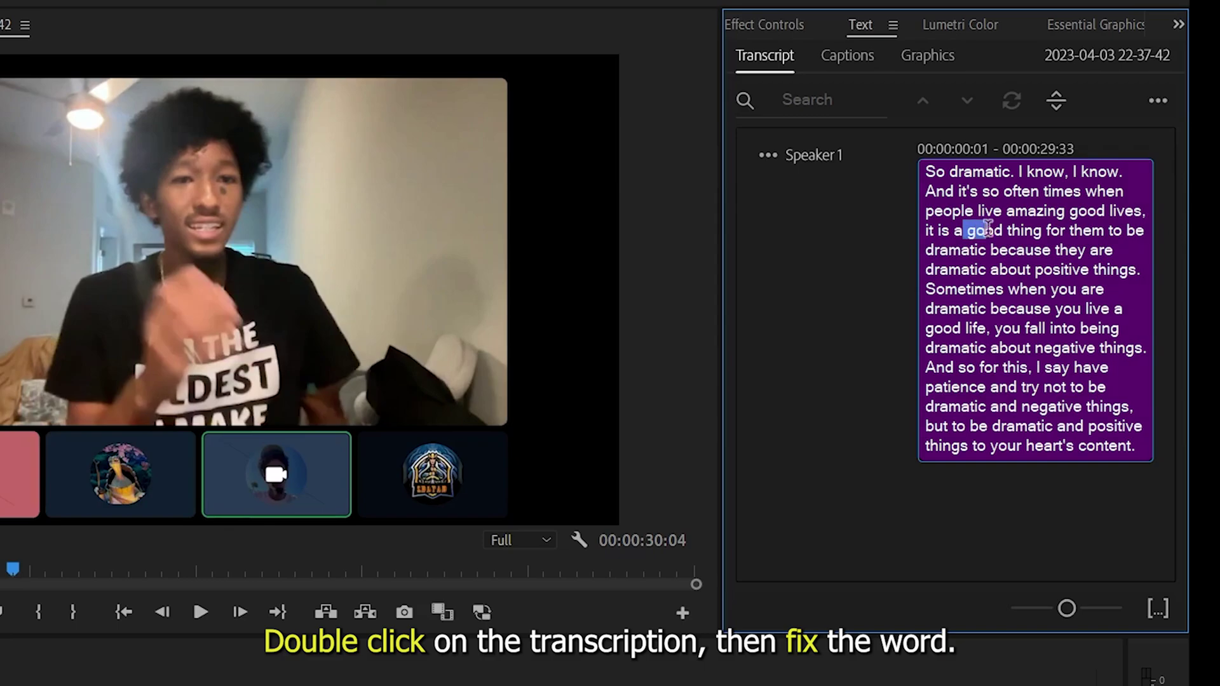
double_click(978, 230)
text(bad)
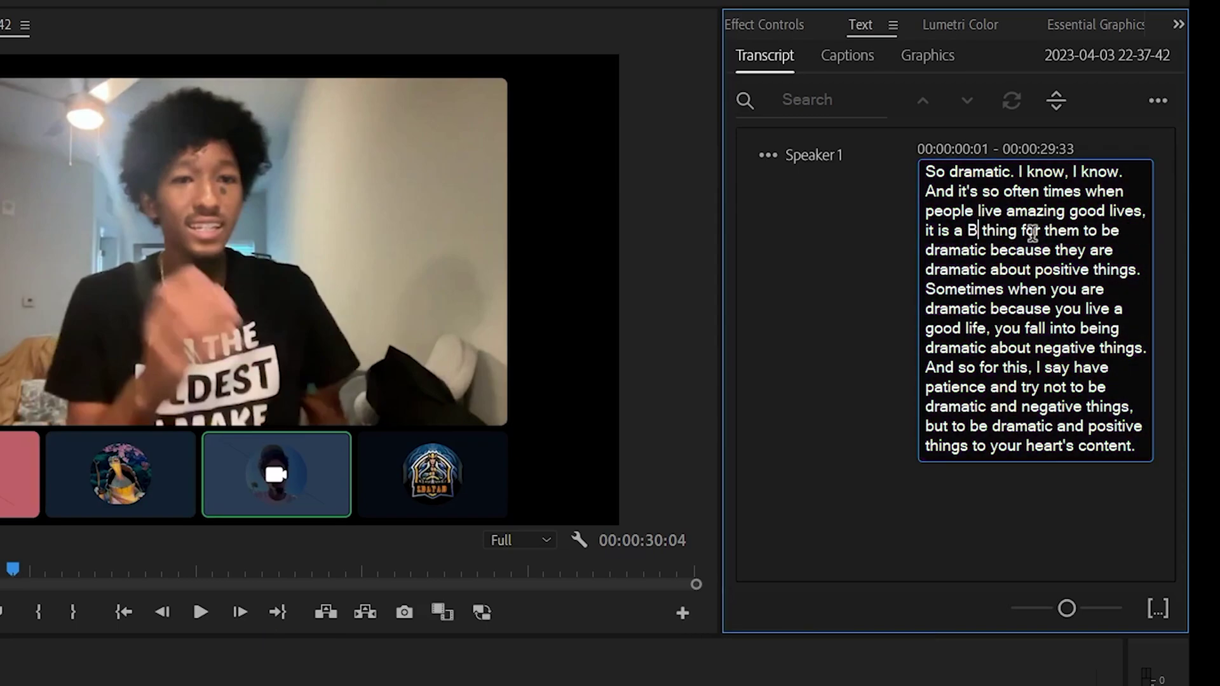
click(844, 314)
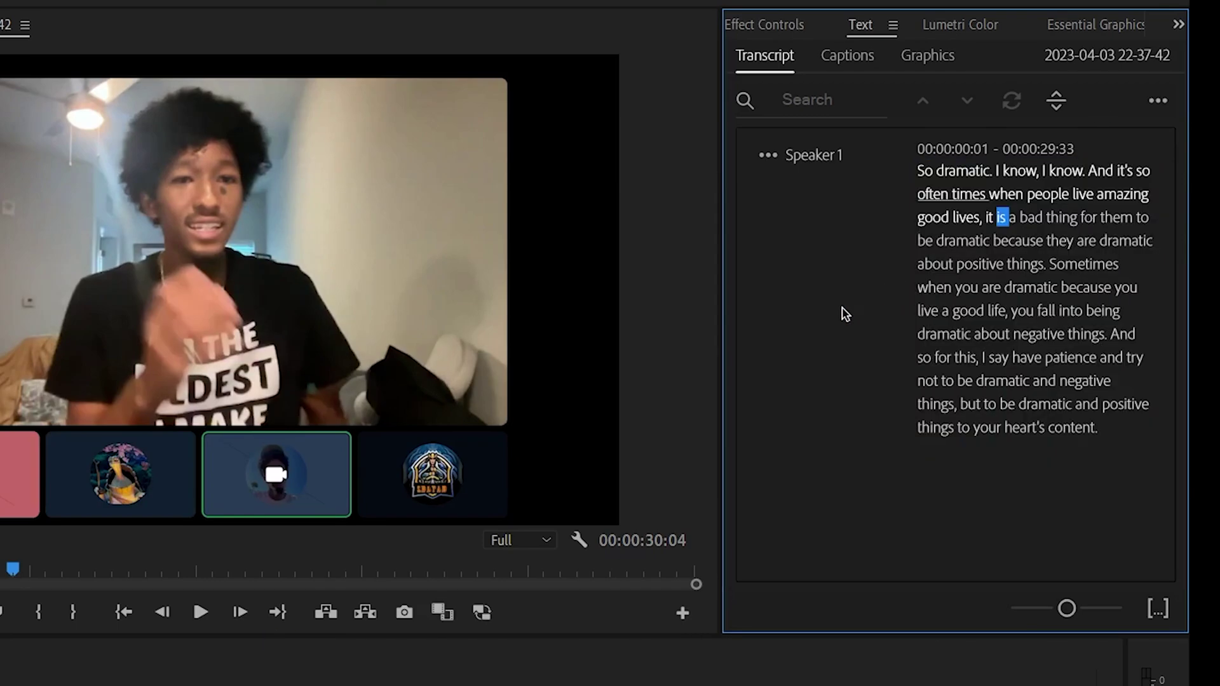
Restore the word "good" in place of "bad" in the transcript phrase "it is a bad thing".
double_click(1029, 218)
text(good)
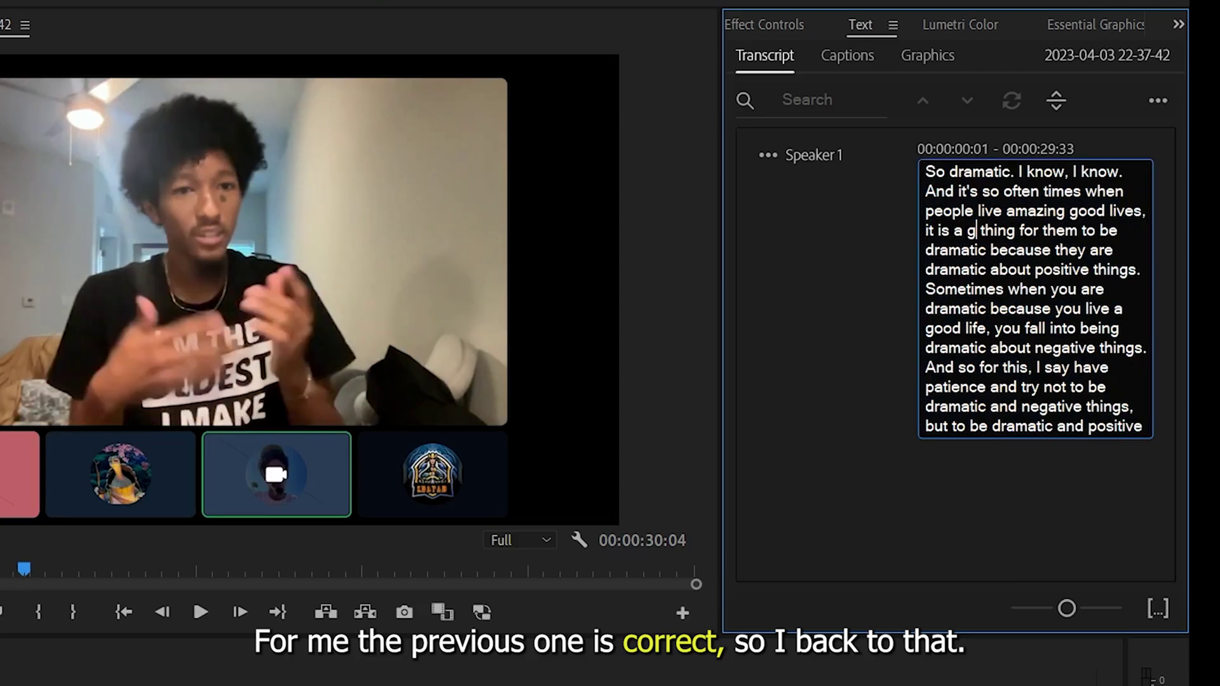
click(899, 246)
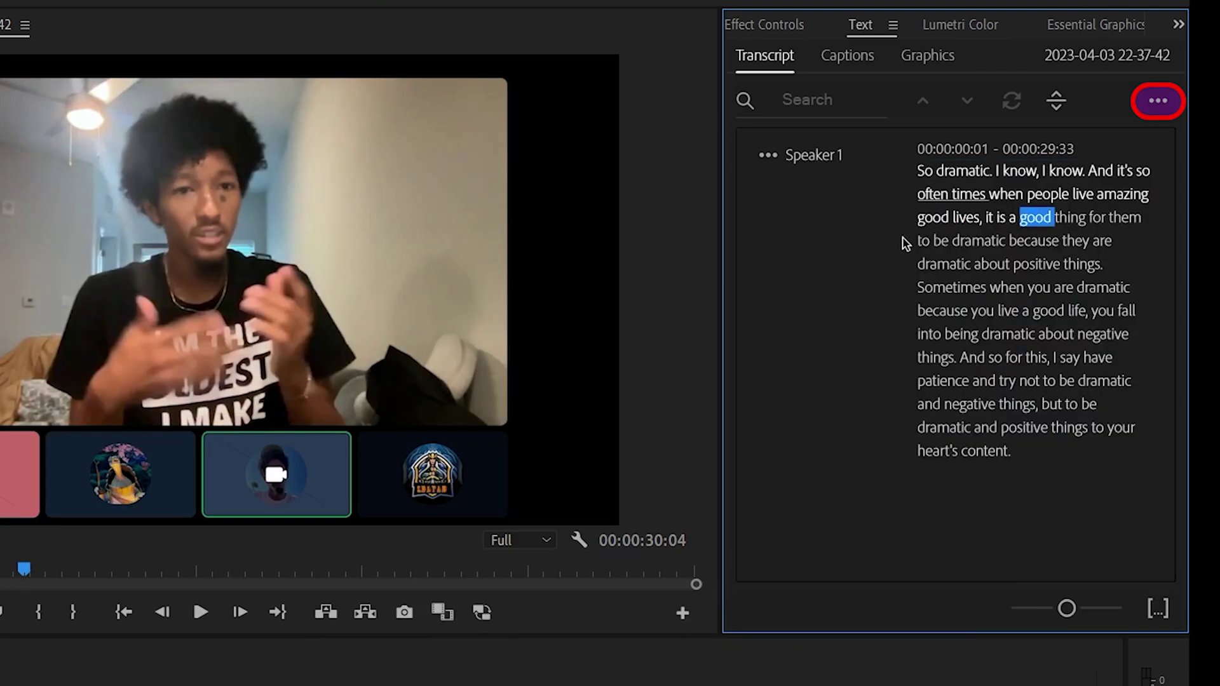
Start creating captions from the transcript with the "Subtitle default" caption preset.
click(1168, 108)
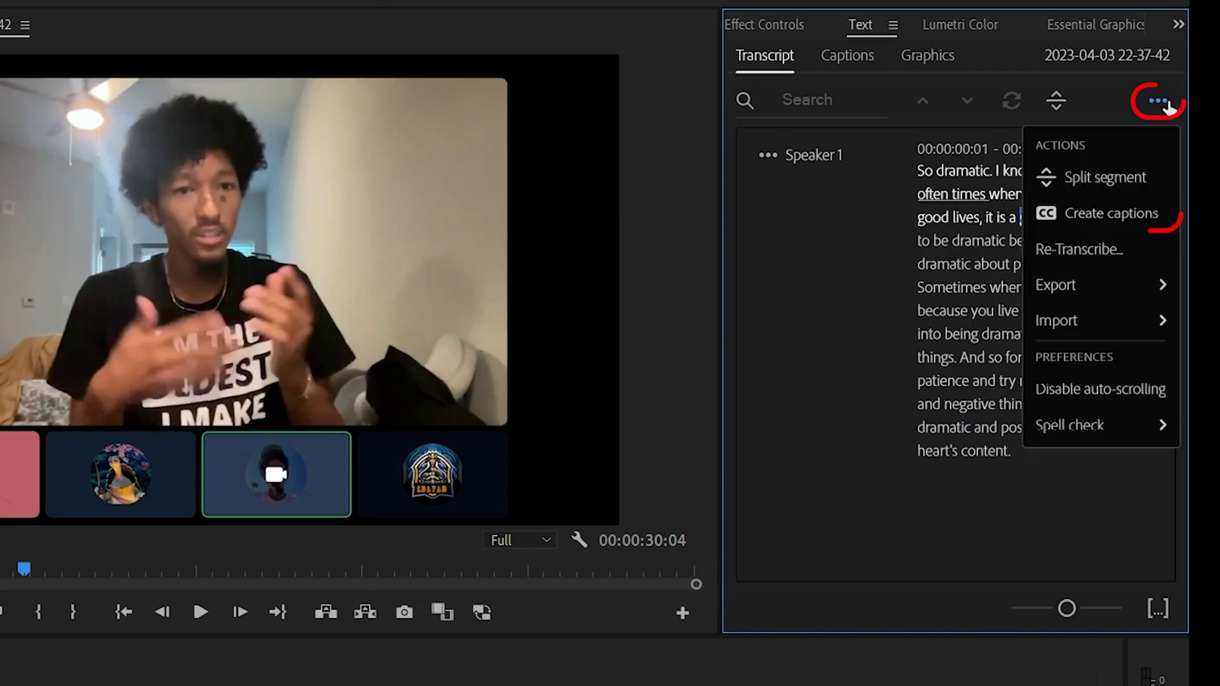
click(1135, 216)
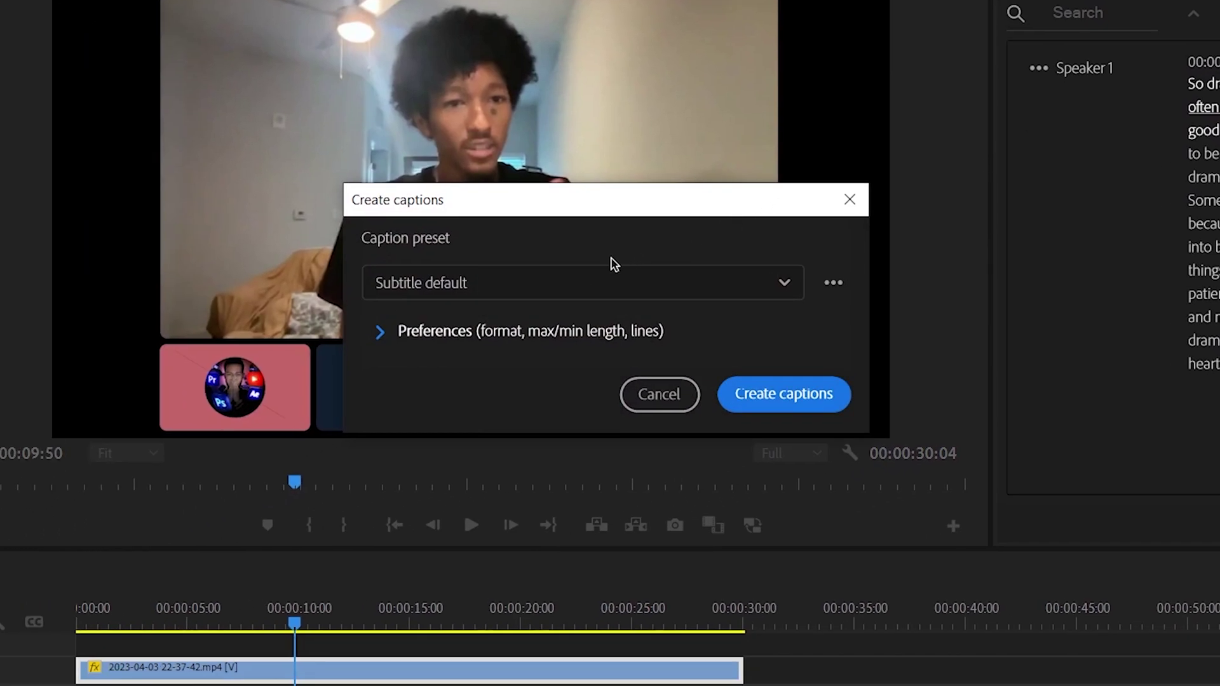
click(519, 294)
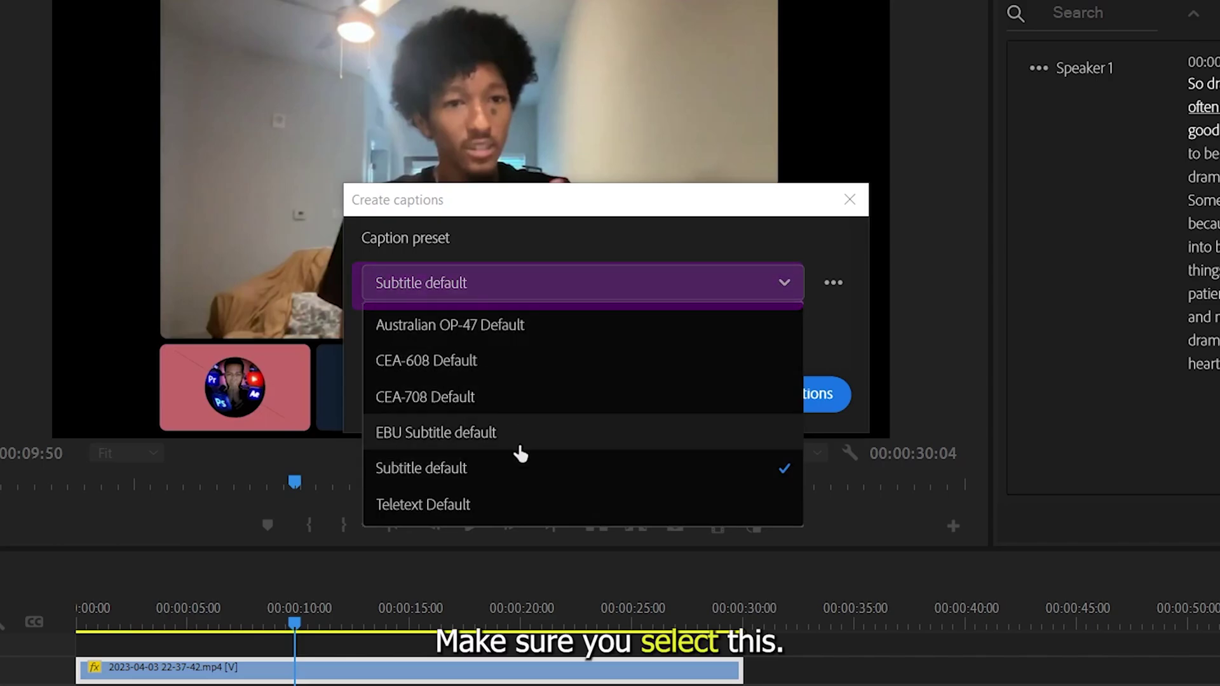
click(516, 469)
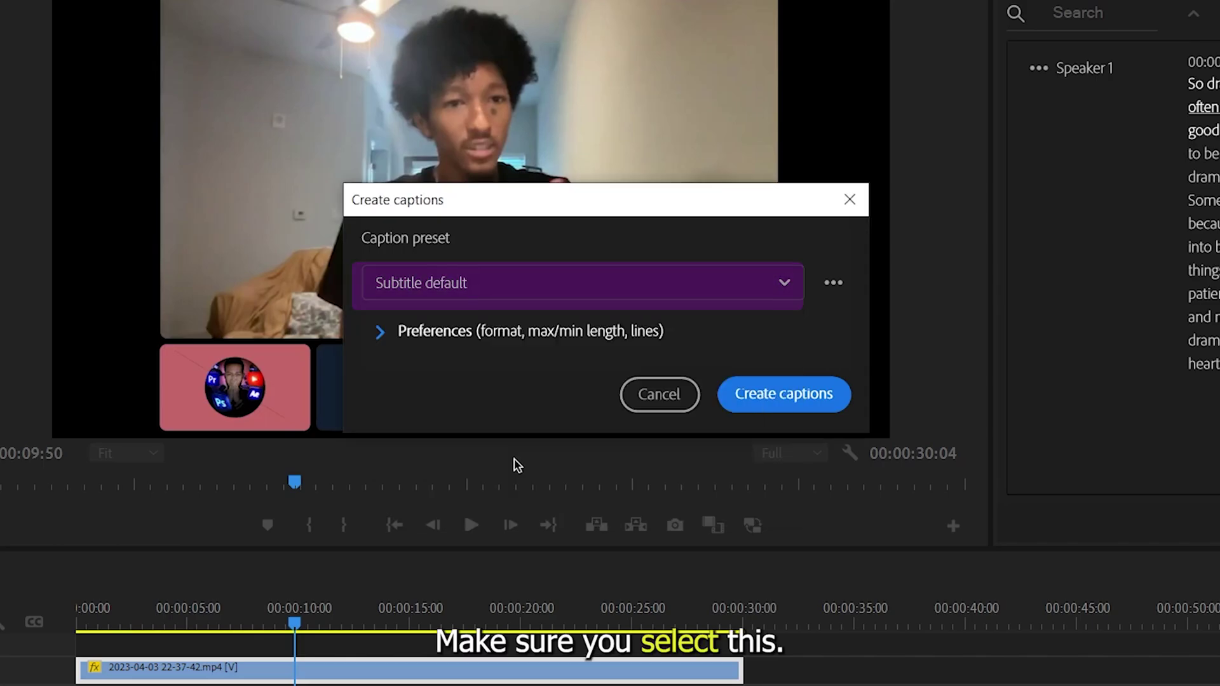
In the caption preferences, set the format to Subtitle and the style to None.
click(394, 345)
click(714, 159)
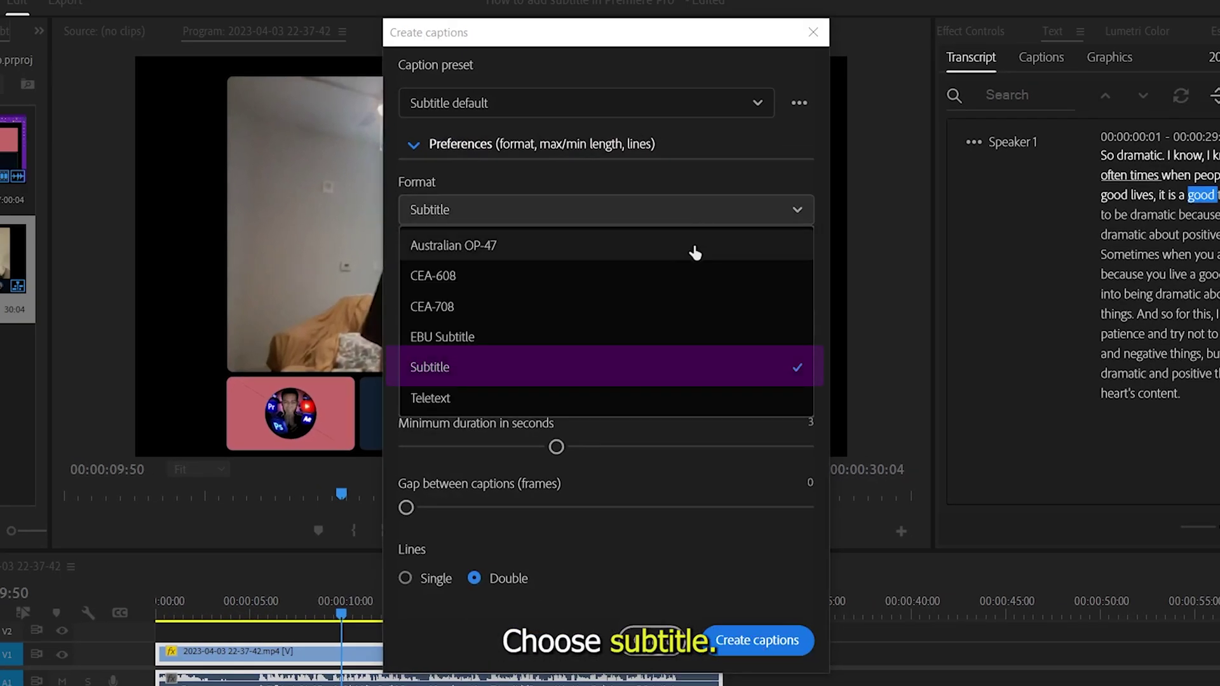
click(508, 375)
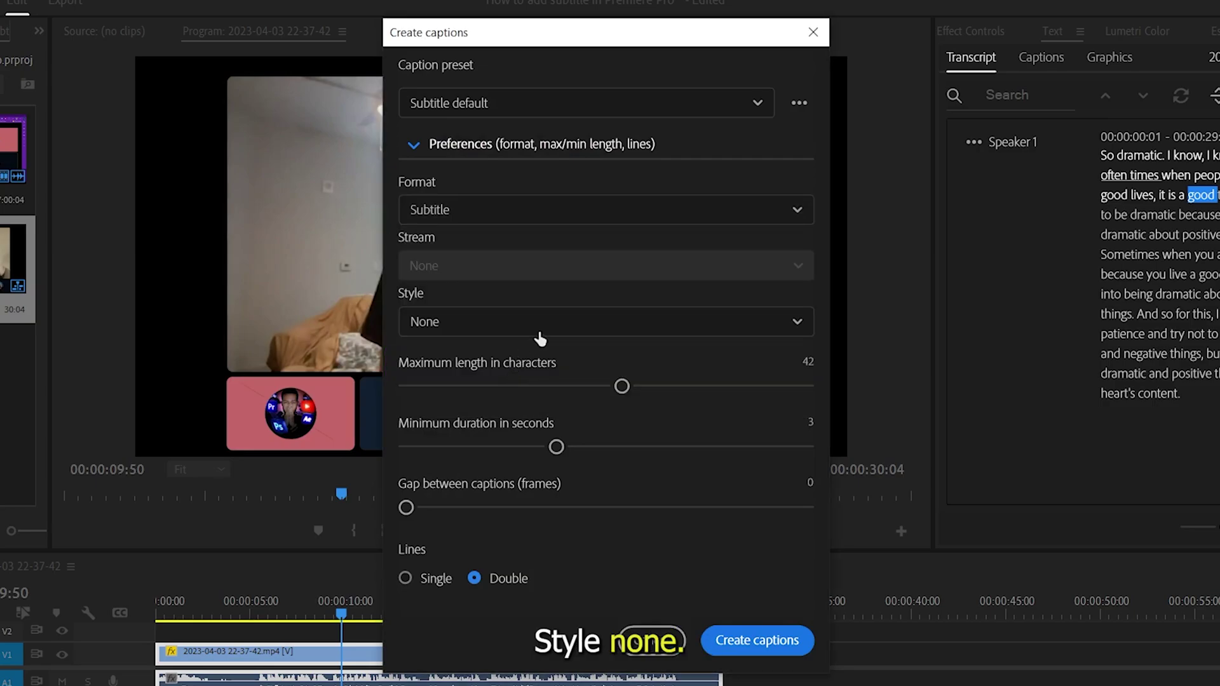
click(542, 334)
click(529, 358)
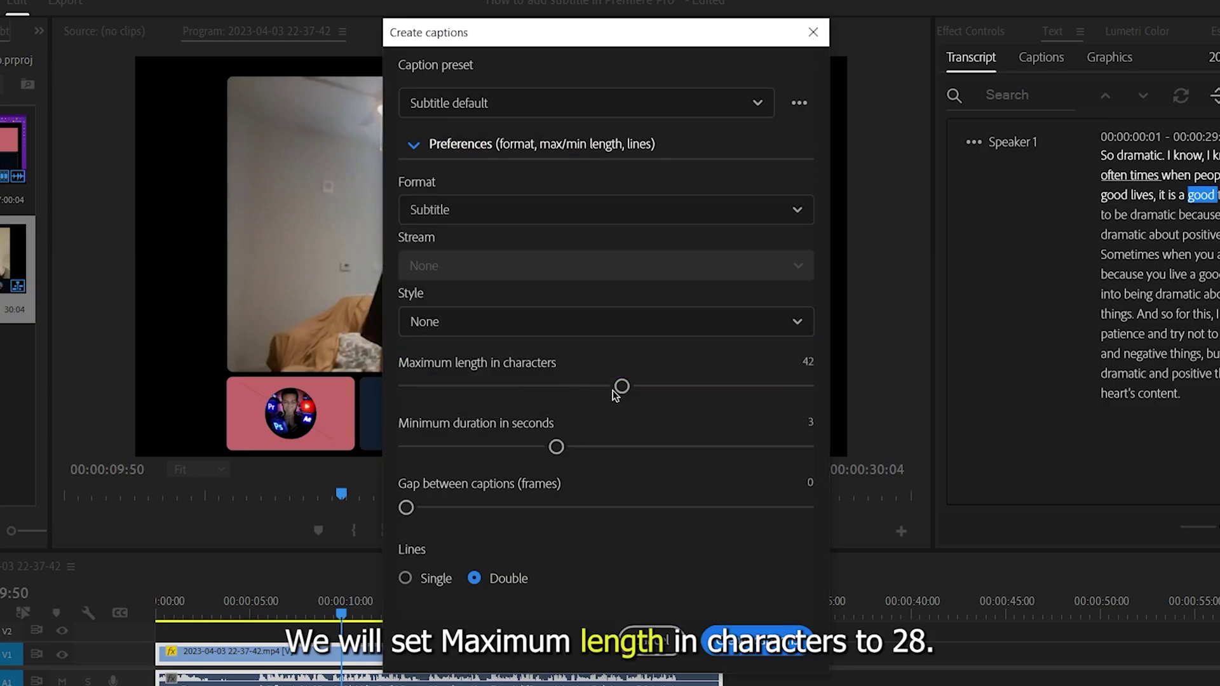
Set the captions to a maximum of 28 characters, a minimum duration of 2.4 seconds and single lines, and create them.
drag(603, 388, 522, 391)
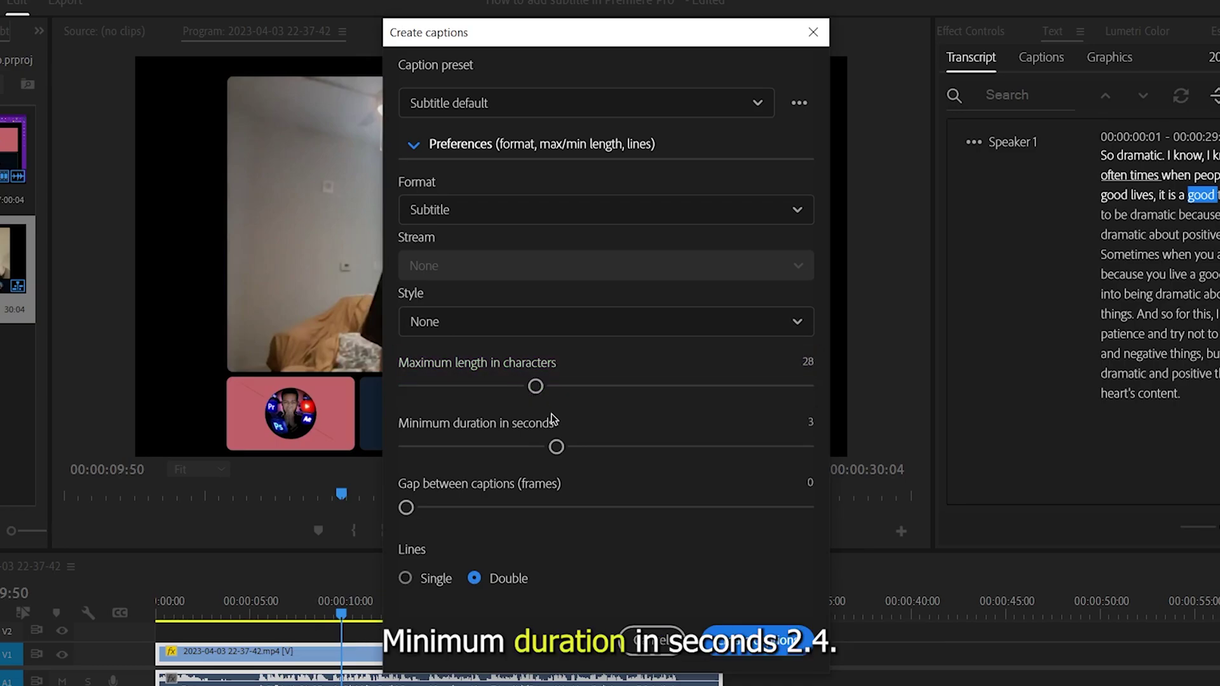
drag(554, 447, 490, 443)
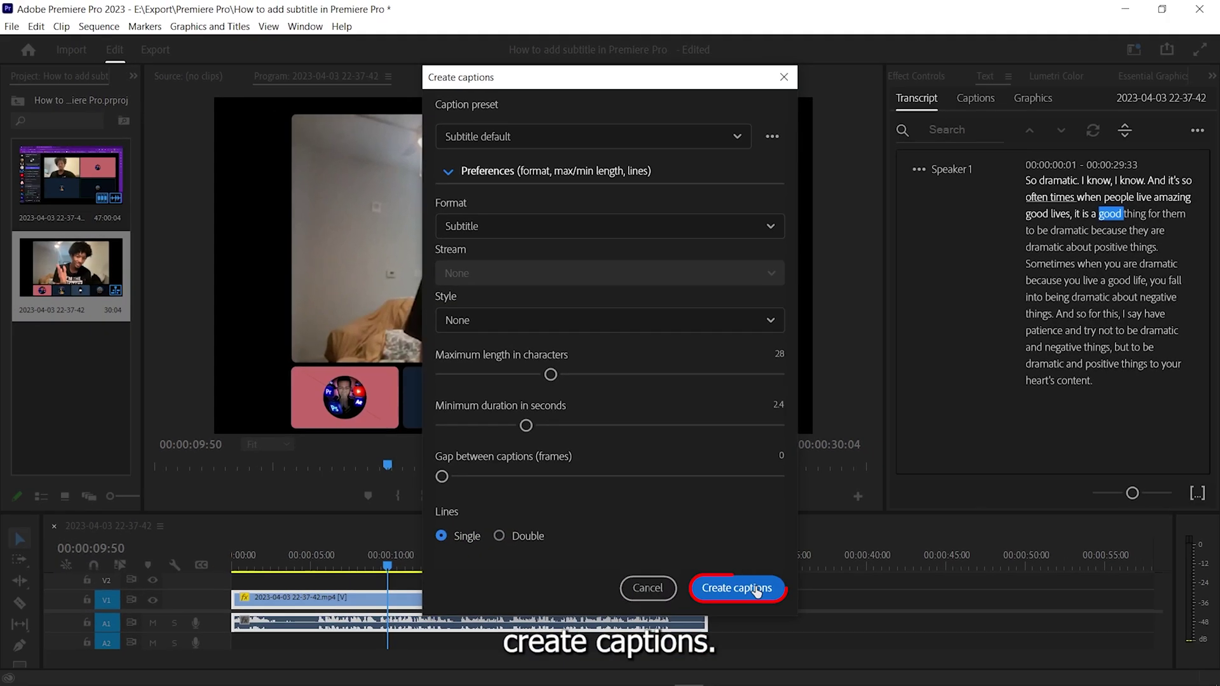
click(755, 589)
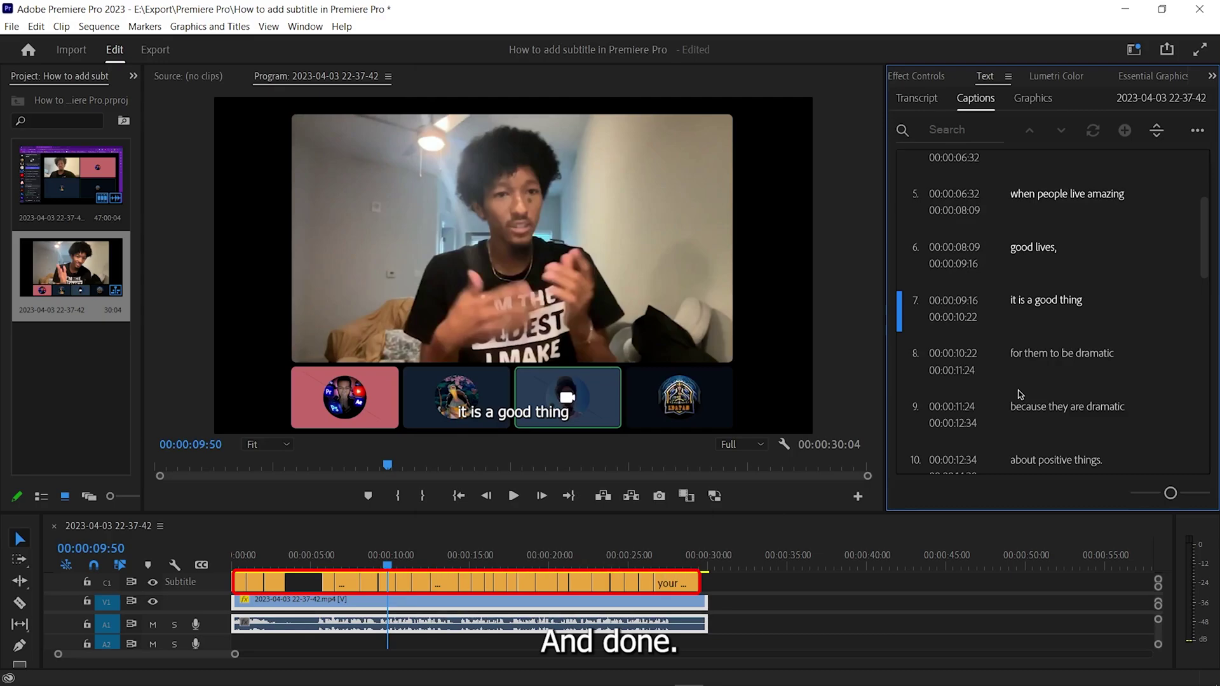
drag(1203, 216, 1206, 156)
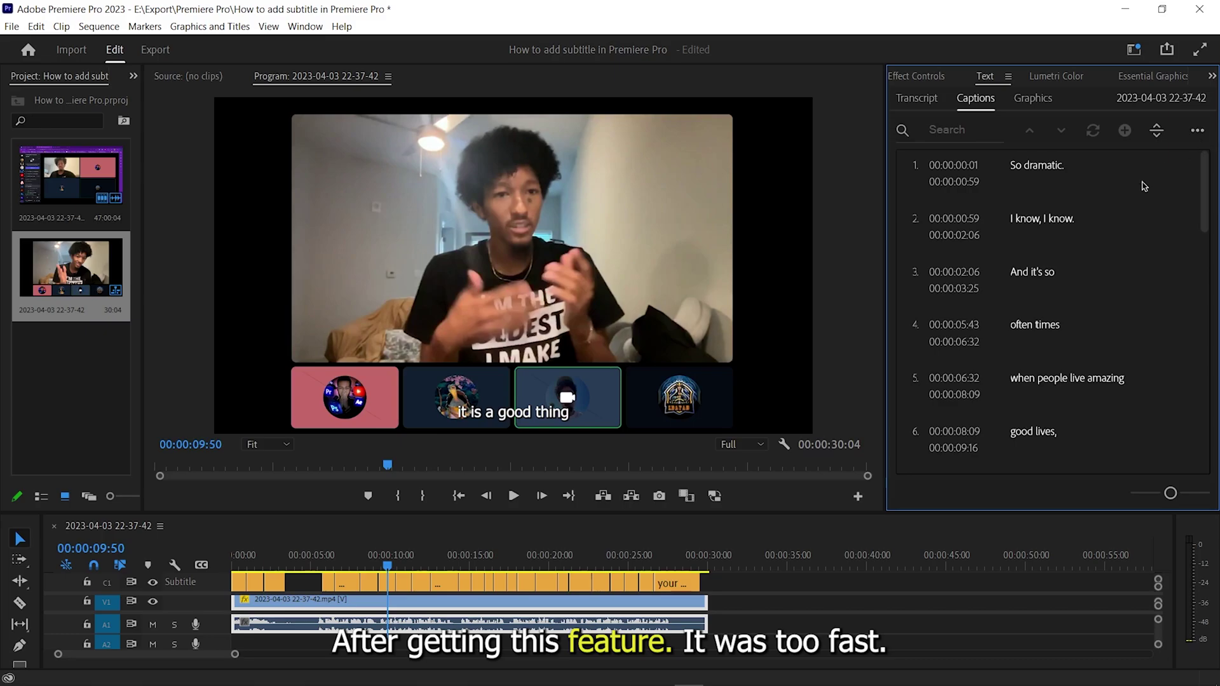
Play the sequence to check the captions and change "positive" to "negative" in the caption "and positive things to".
click(343, 560)
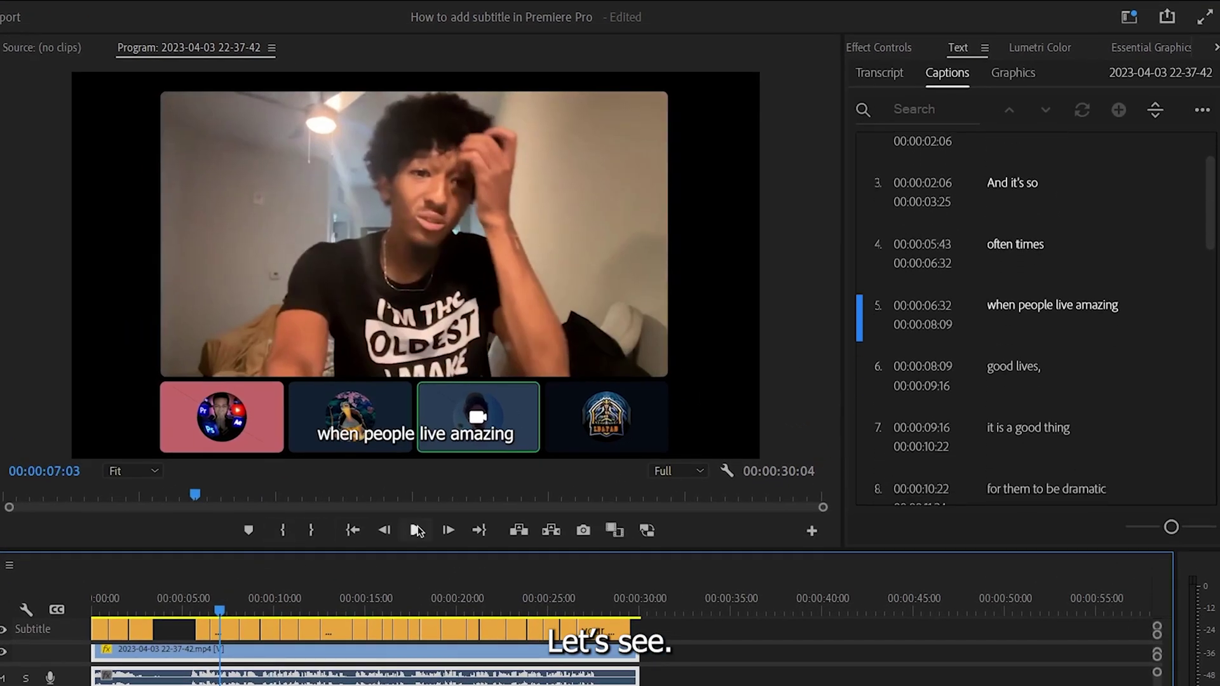
click(416, 530)
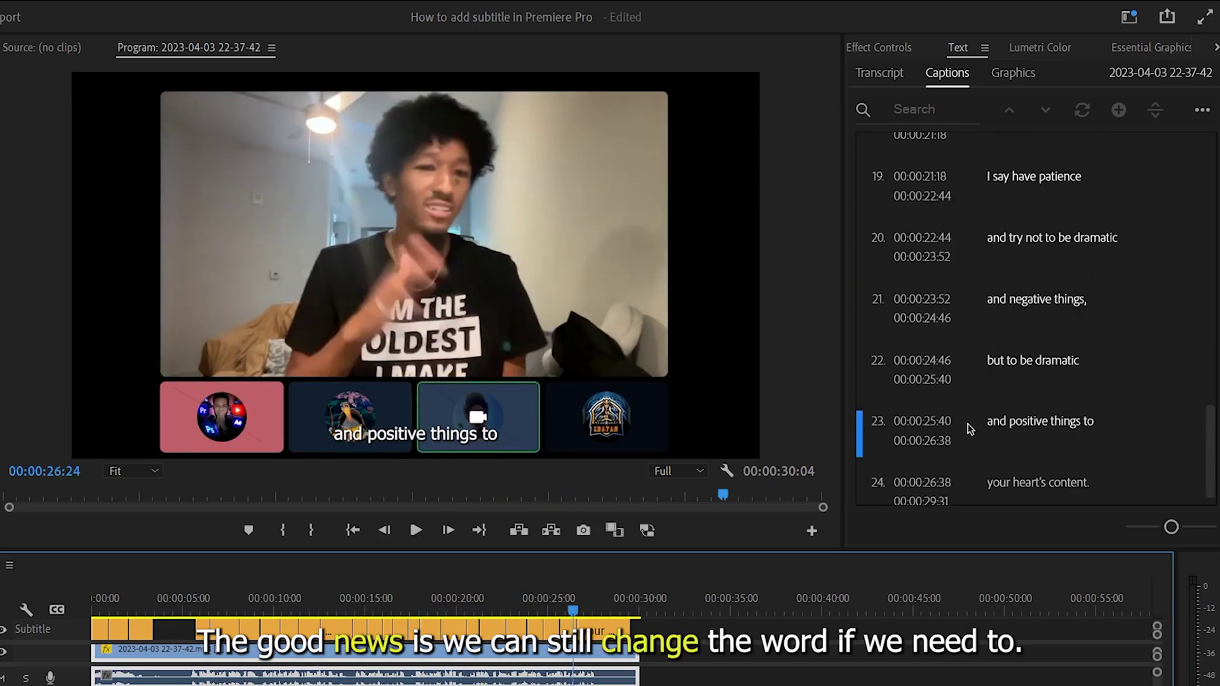
double_click(1062, 427)
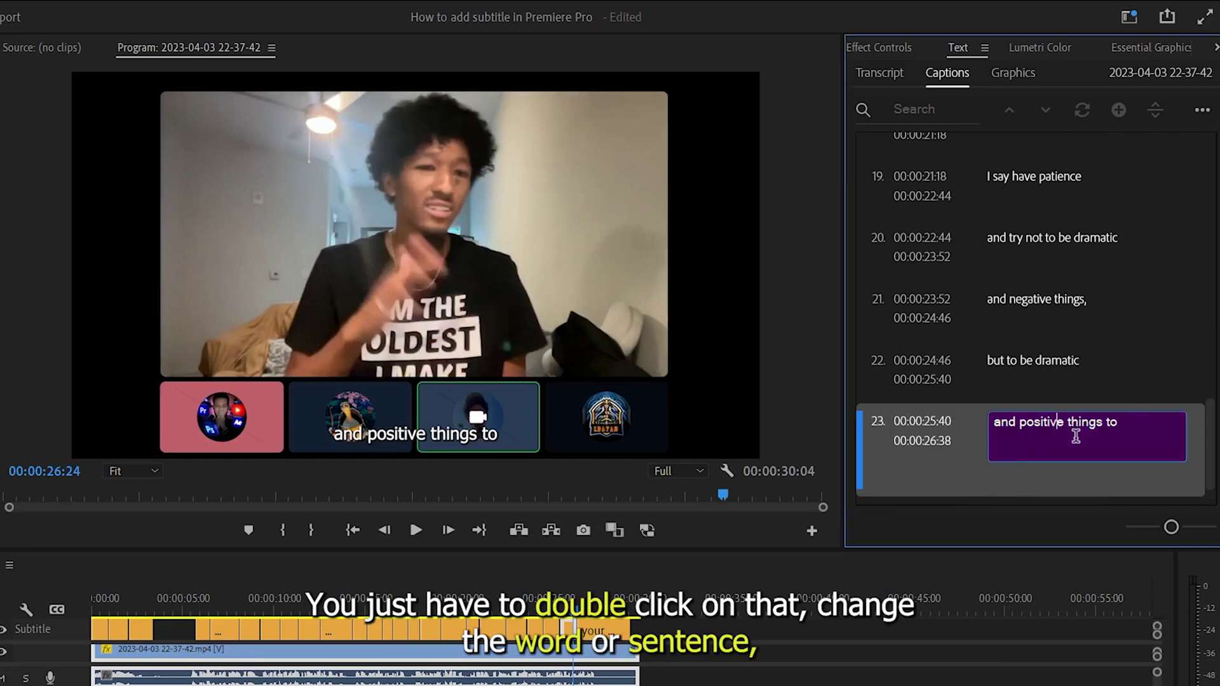
click(1062, 427)
double_click(1017, 433)
text(negative)
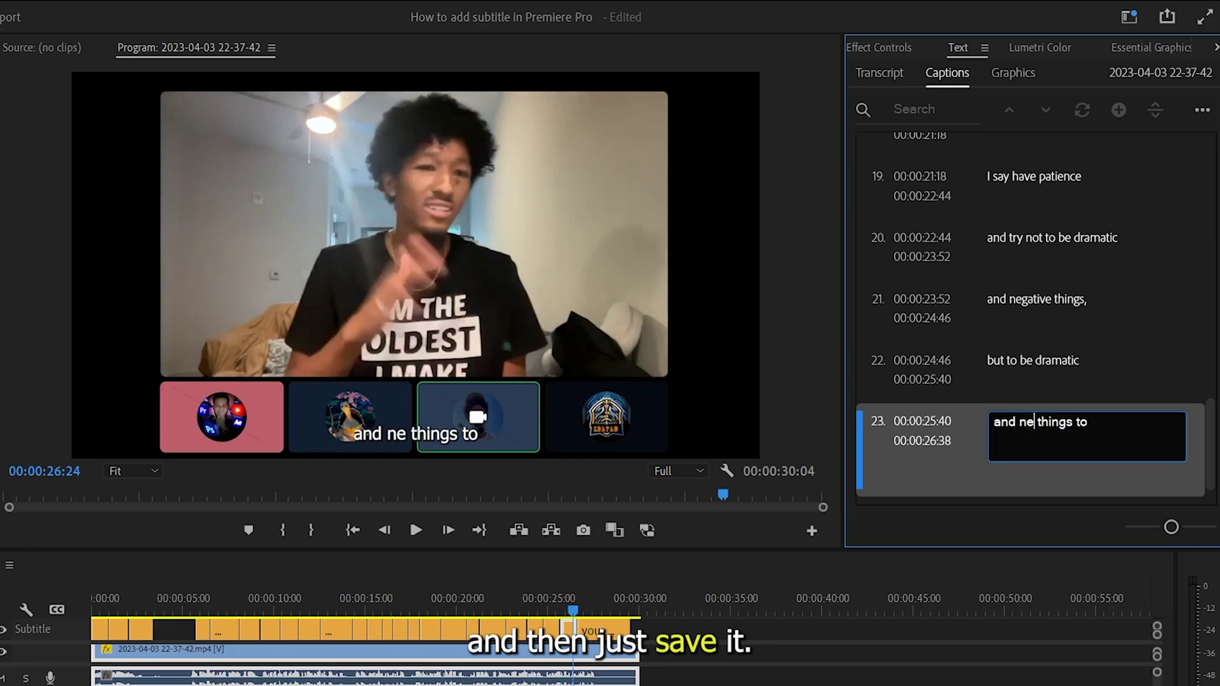
click(969, 437)
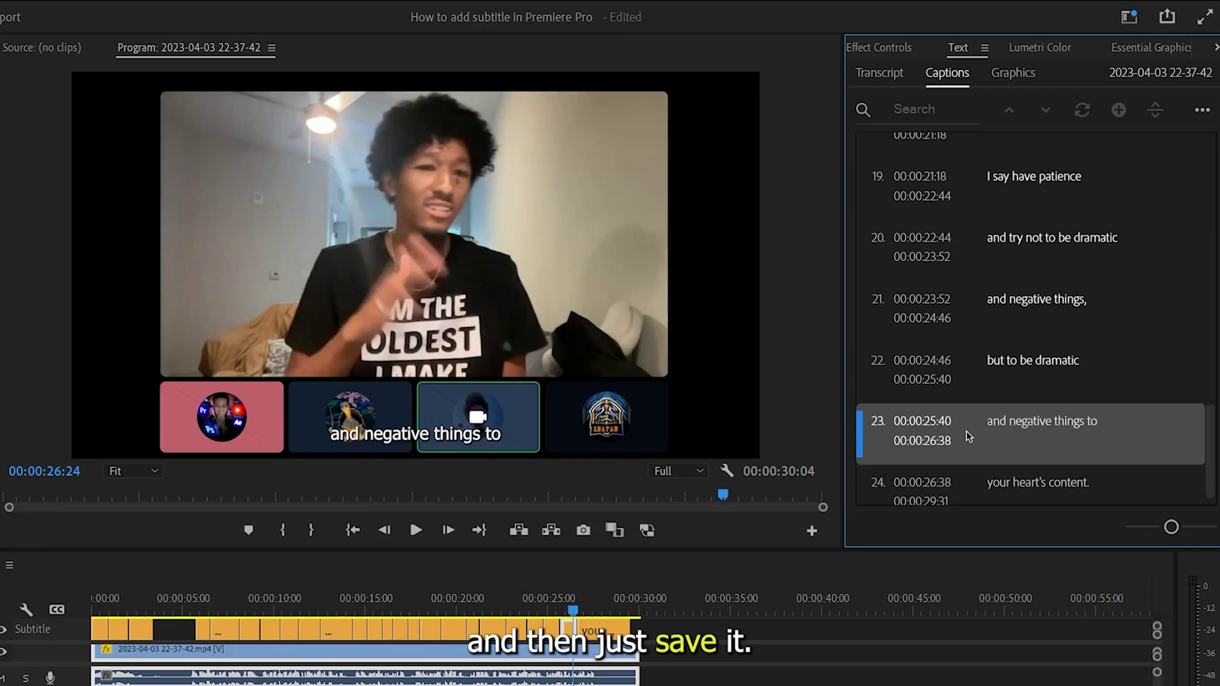
Play back the edited caption and restore "positive" in place of "negative" in the caption "and negative things to".
click(554, 609)
key(space)
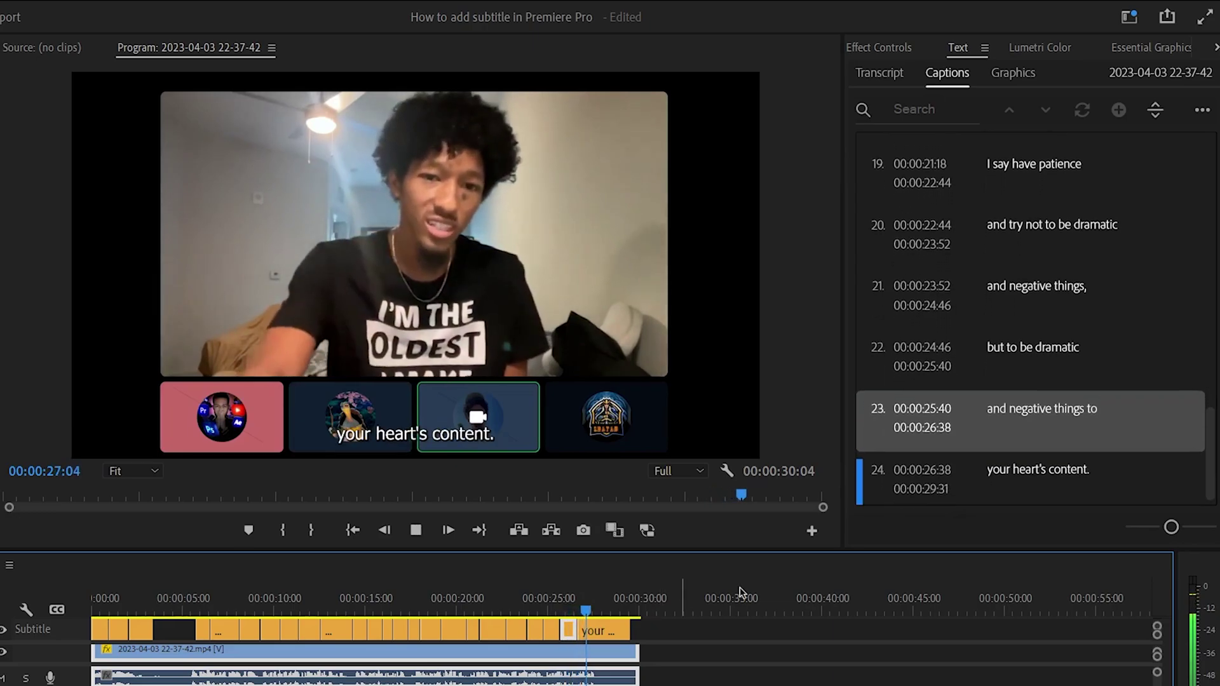
key(space)
click(1027, 412)
click(1027, 412)
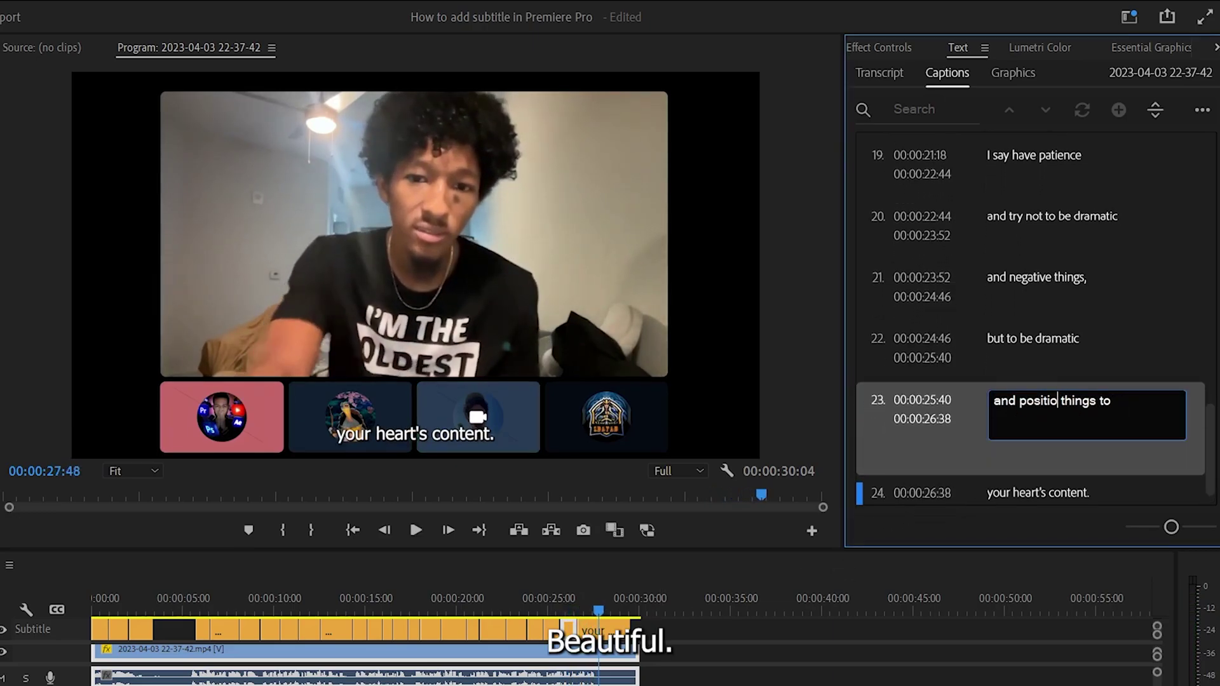
text(ve)
key(Escape)
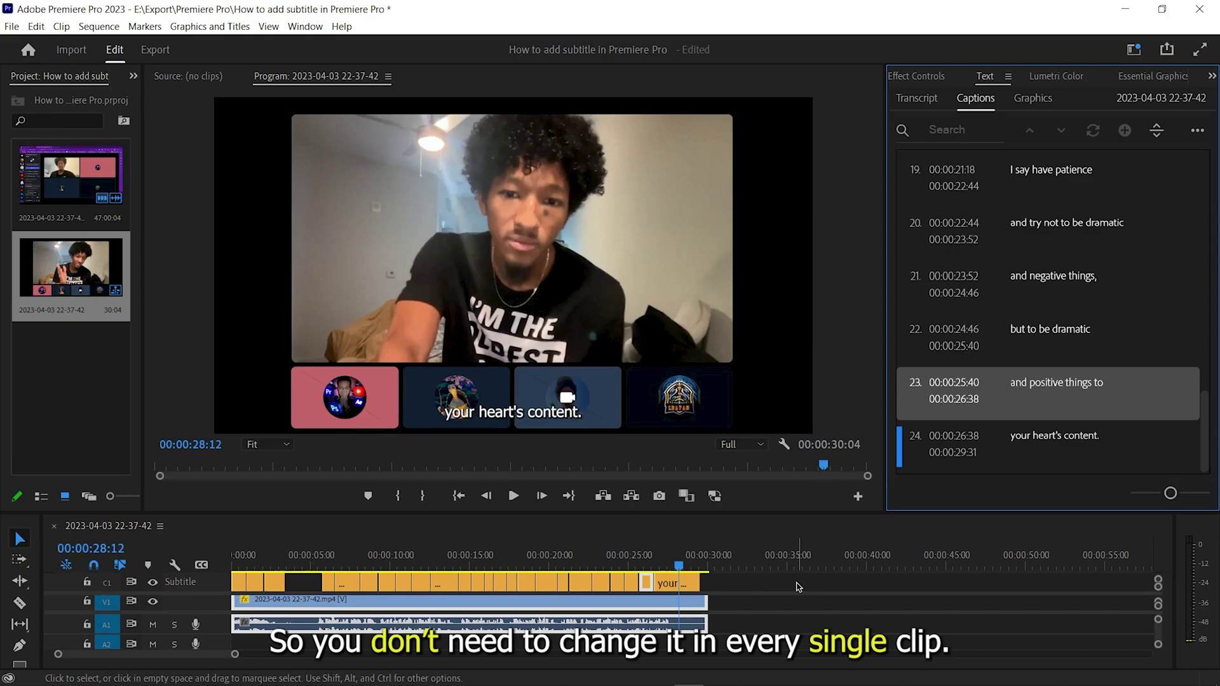
Select all captions on the subtitle track and set their font to The Bold Font.
drag(790, 577, 230, 559)
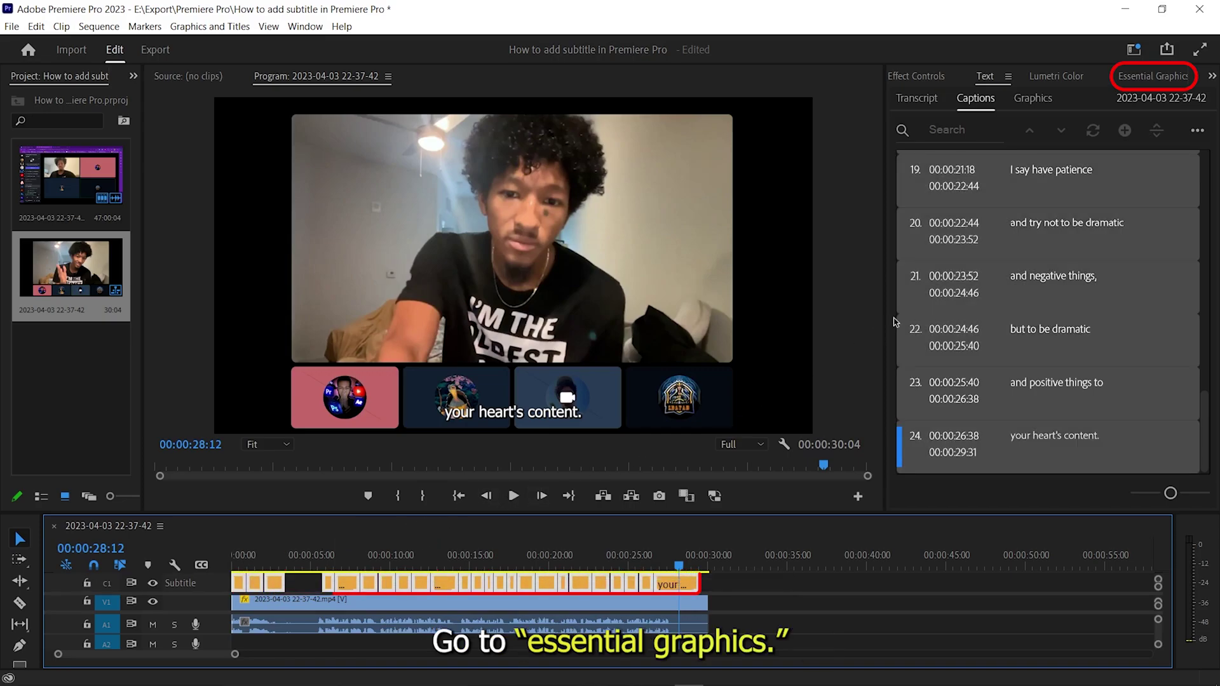
click(1151, 77)
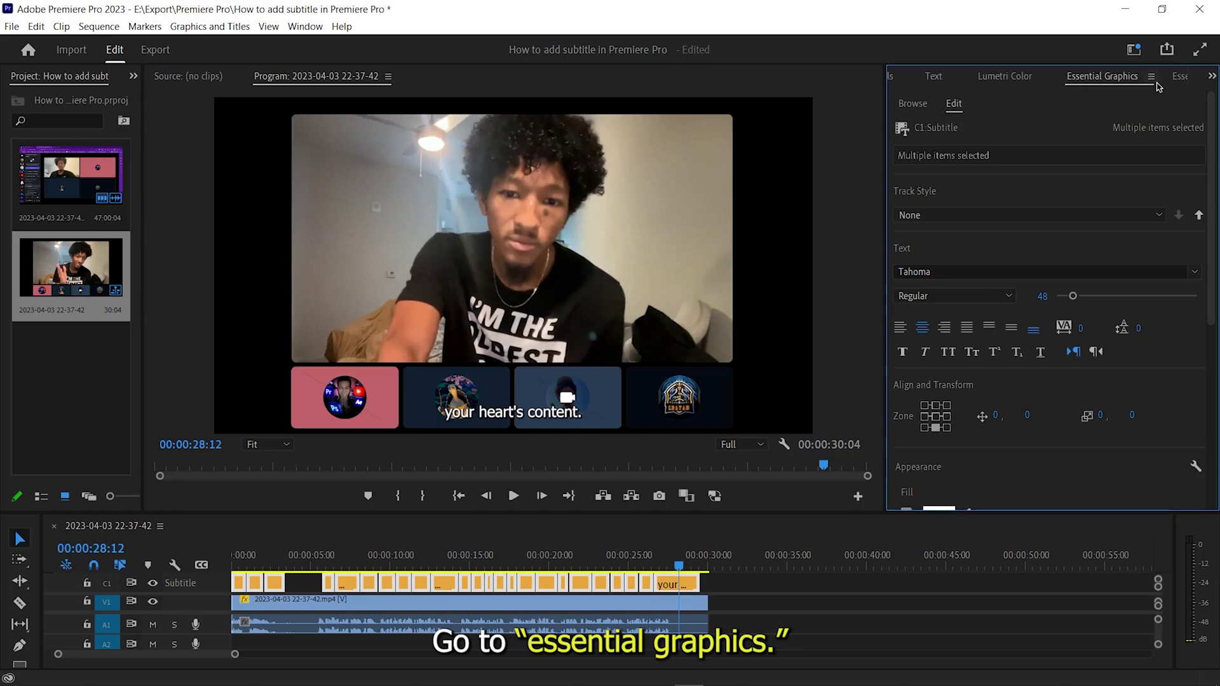
click(1193, 273)
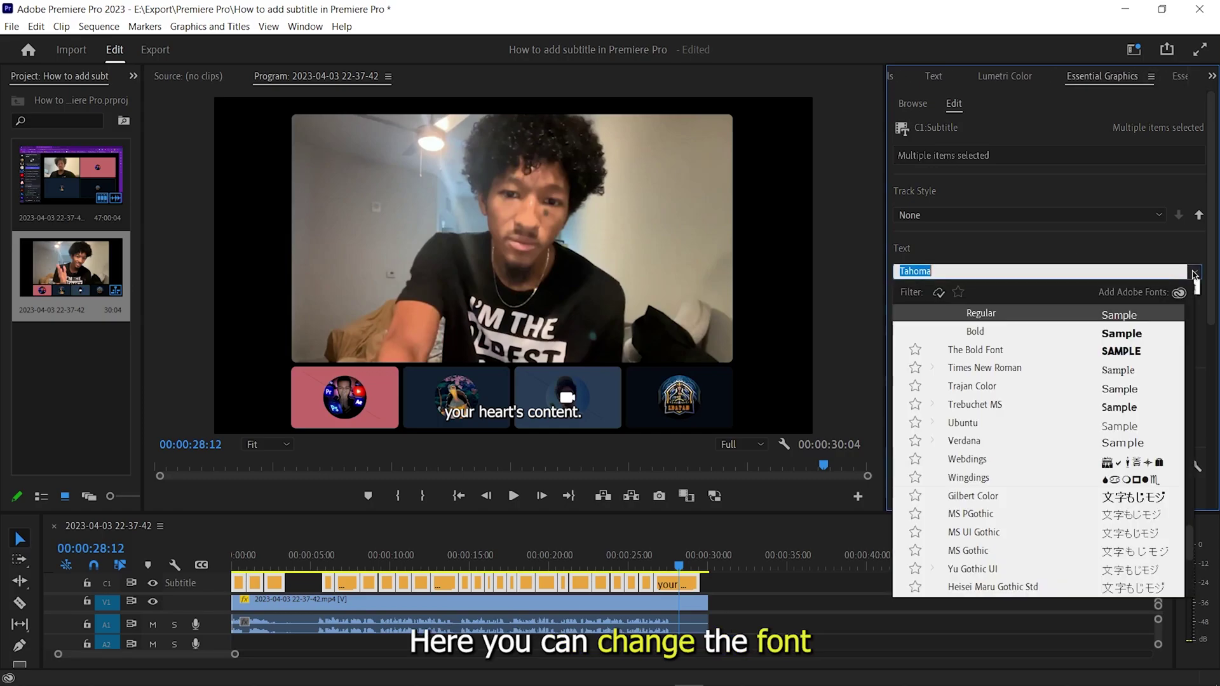
click(1123, 356)
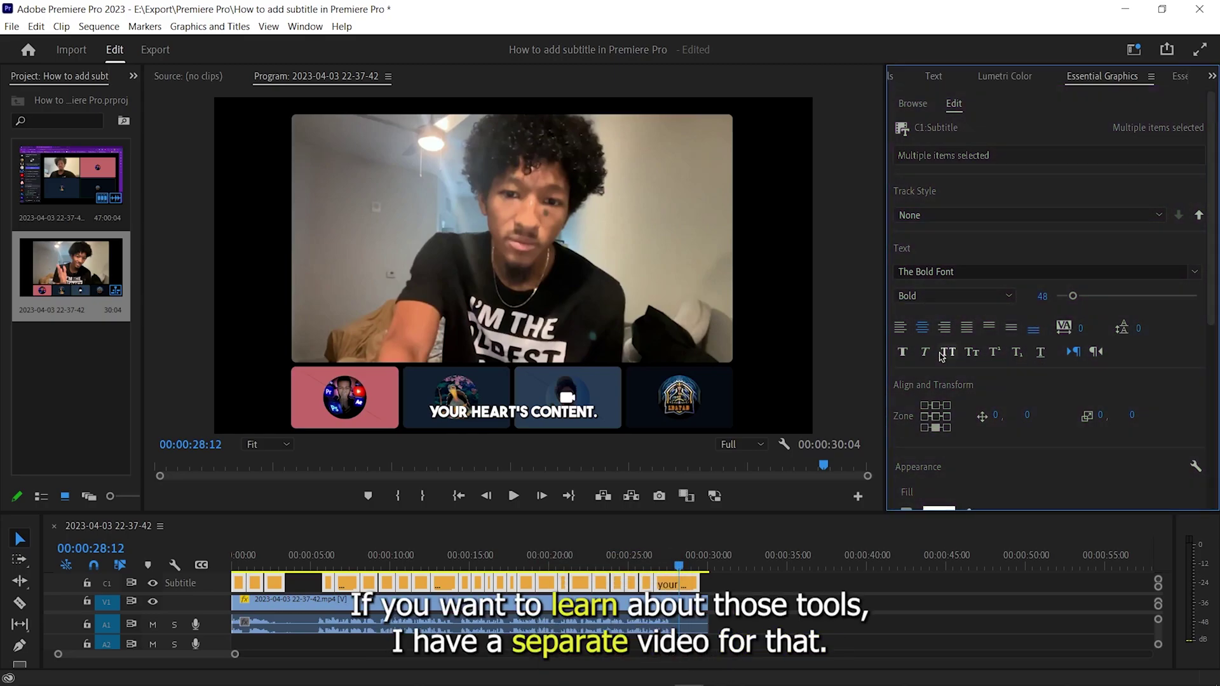
Set the vertical position of the selected captions to -190 and their fill colour to purple 926BC0.
scroll(909, 356, down, 4)
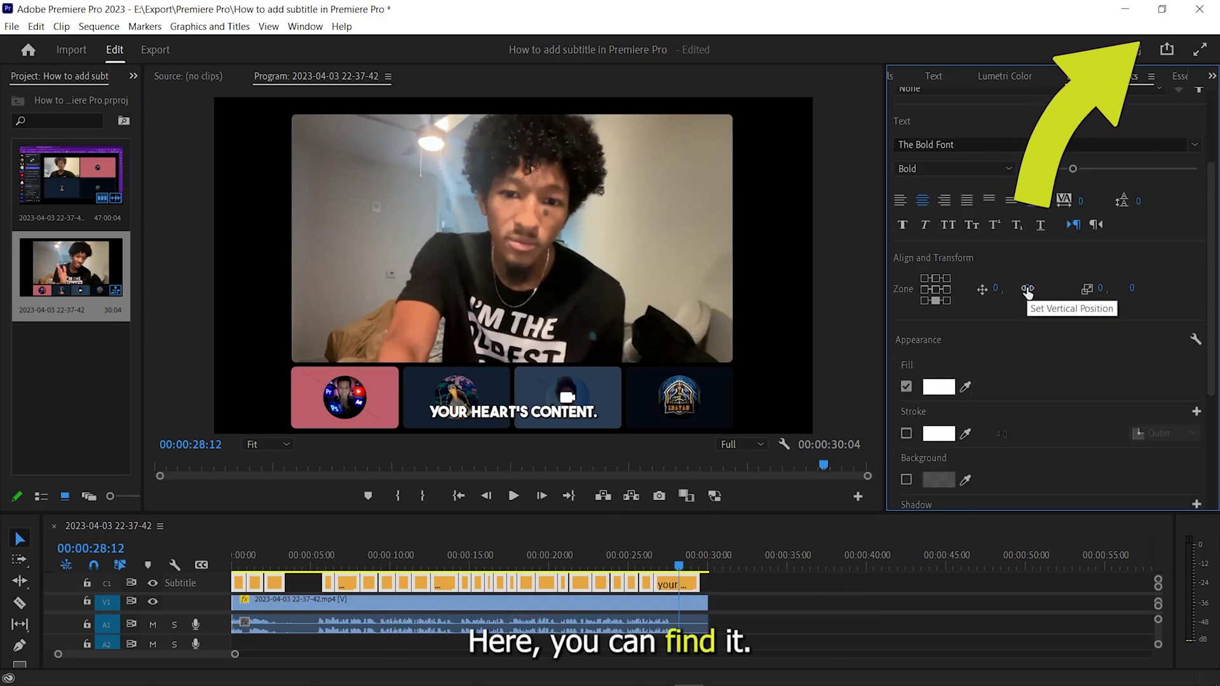
drag(1049, 288, 896, 305)
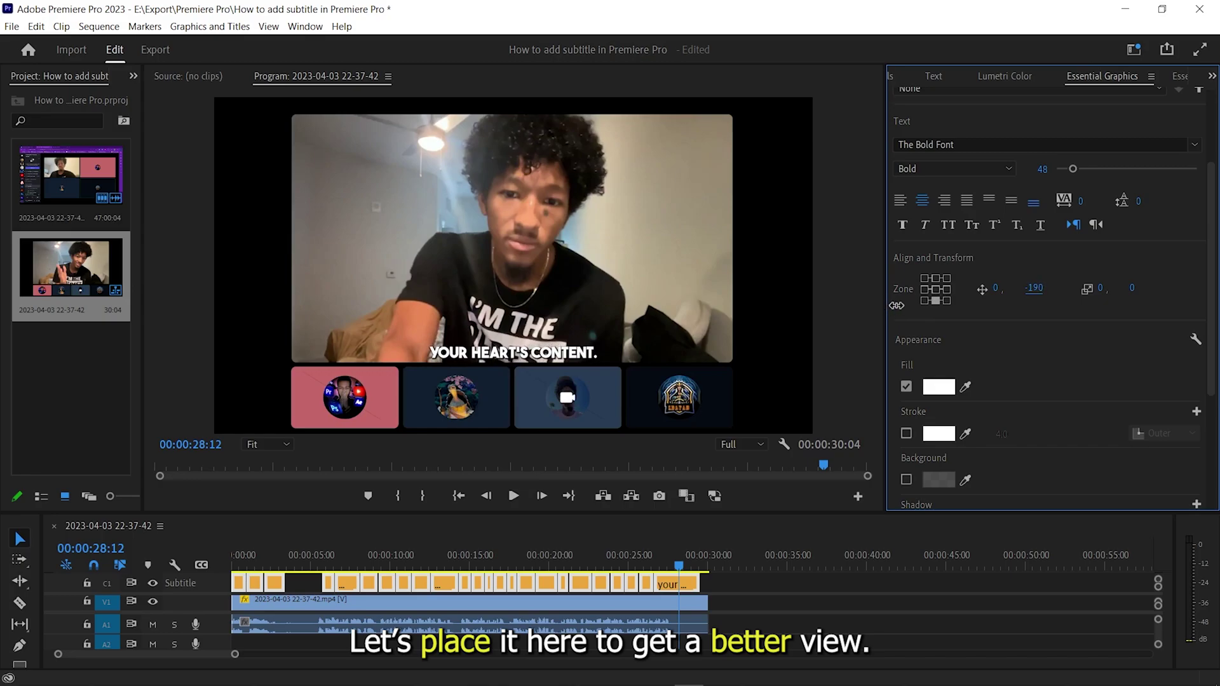
click(939, 388)
drag(968, 386, 968, 405)
mouse_move(887, 437)
mouse_down()
mouse_move(858, 416)
mouse_move(852, 433)
mouse_move(848, 399)
mouse_move(839, 414)
mouse_up()
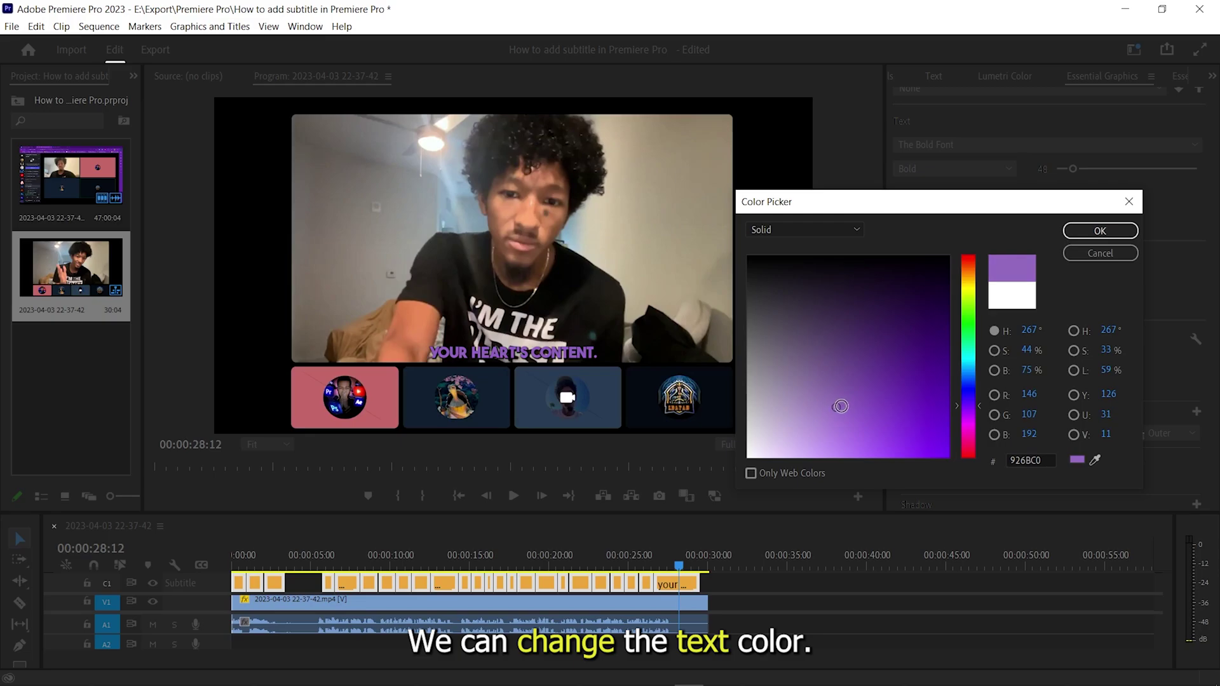
click(1077, 233)
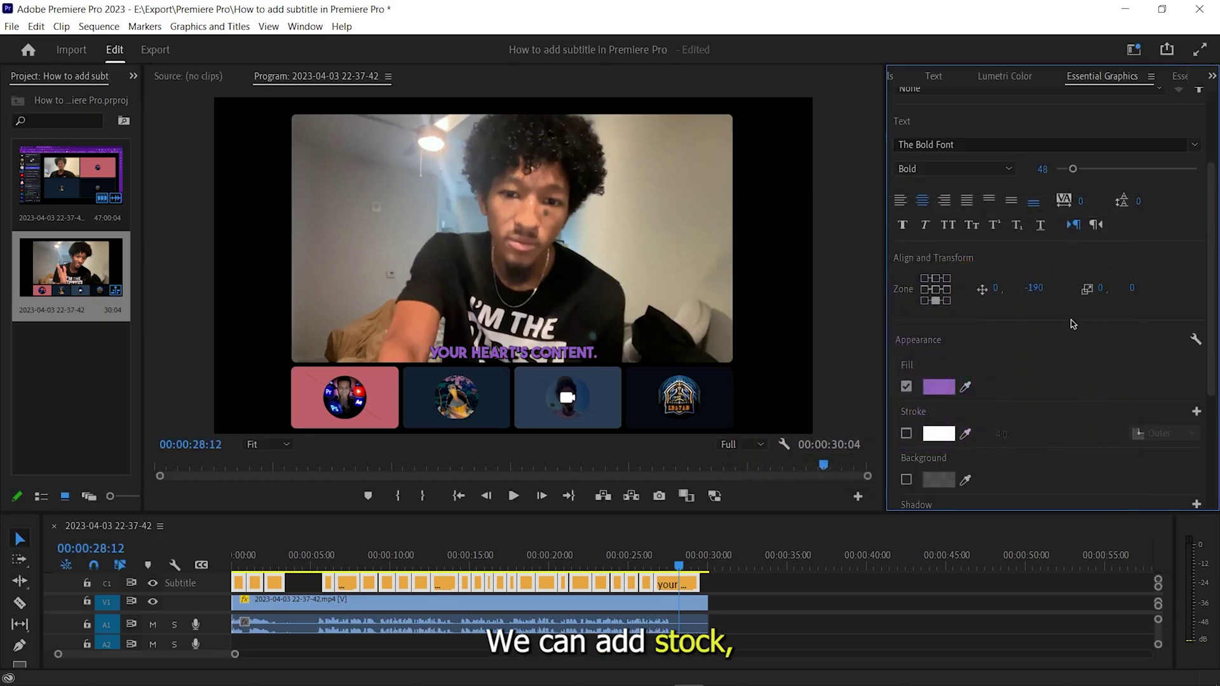
Try a white outer stroke with an adjusted width on the selected captions.
click(907, 433)
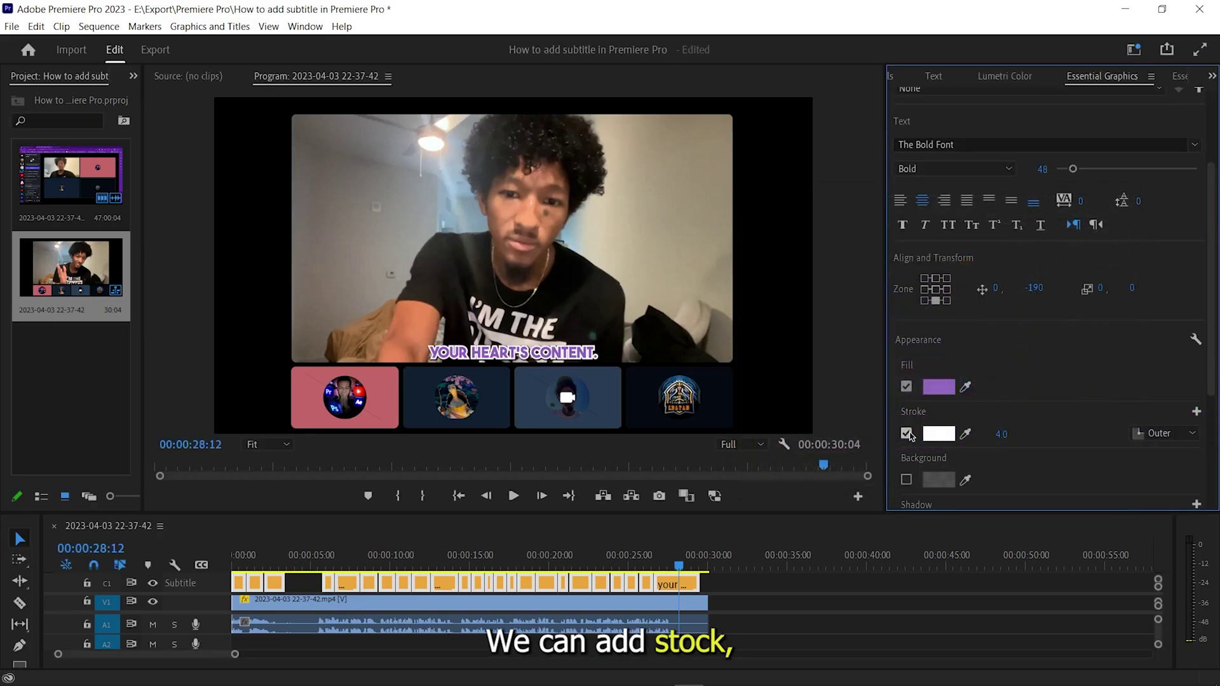
scroll(1202, 317, down, 5)
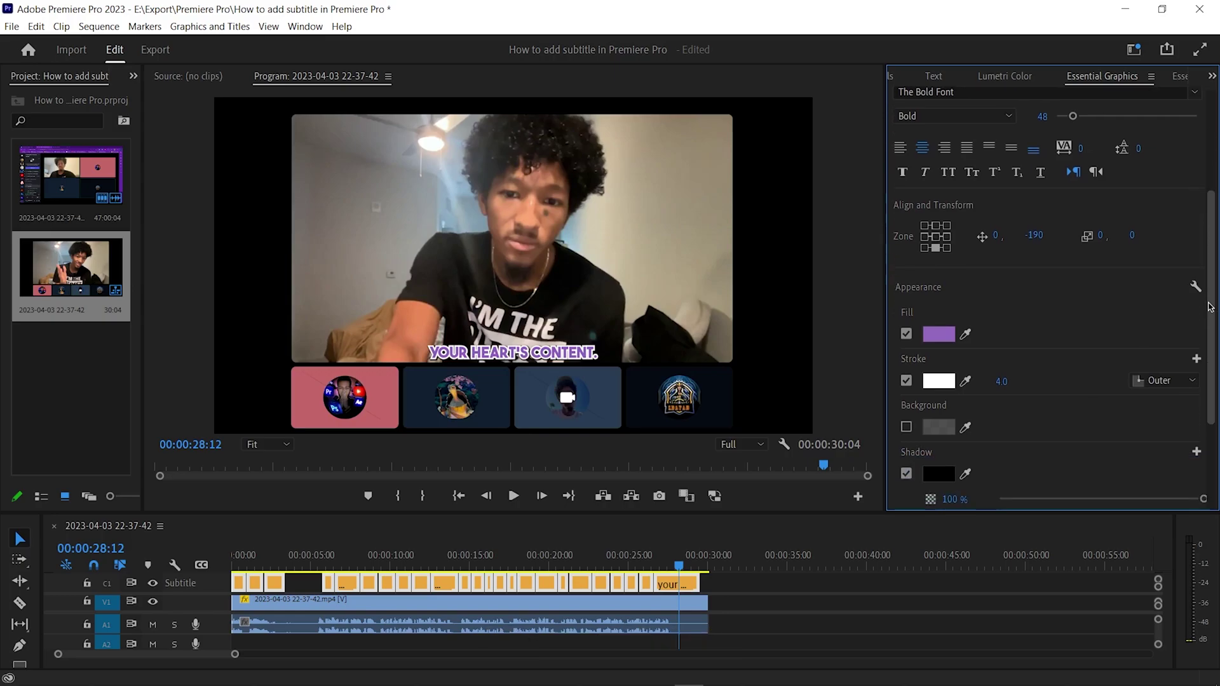
drag(1000, 230, 1011, 230)
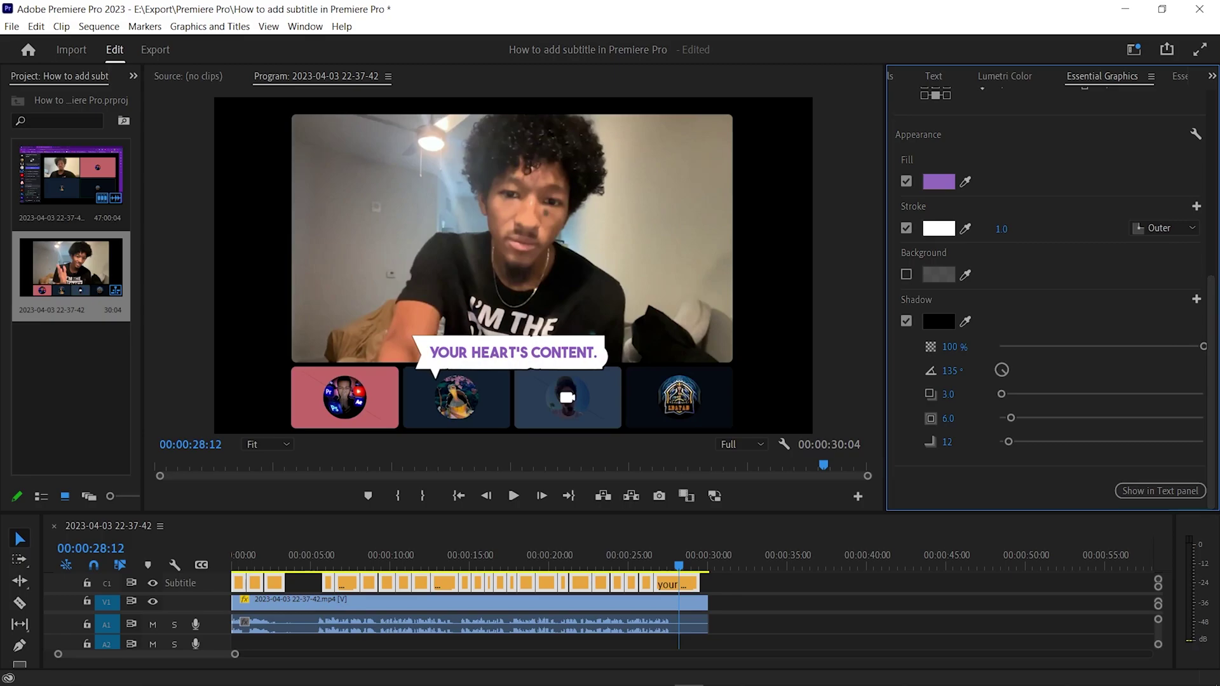
click(906, 228)
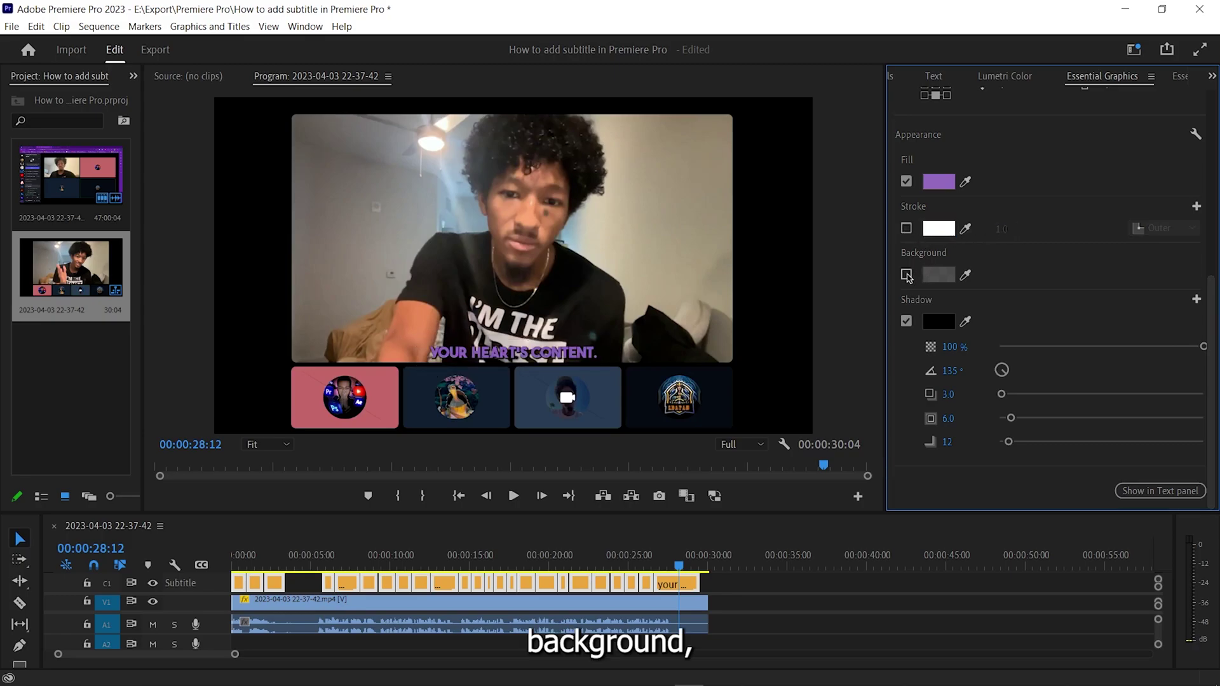
Give the selected captions a background with size 10.5 and corner radius 9, and toggle their shadow off and back on.
click(906, 275)
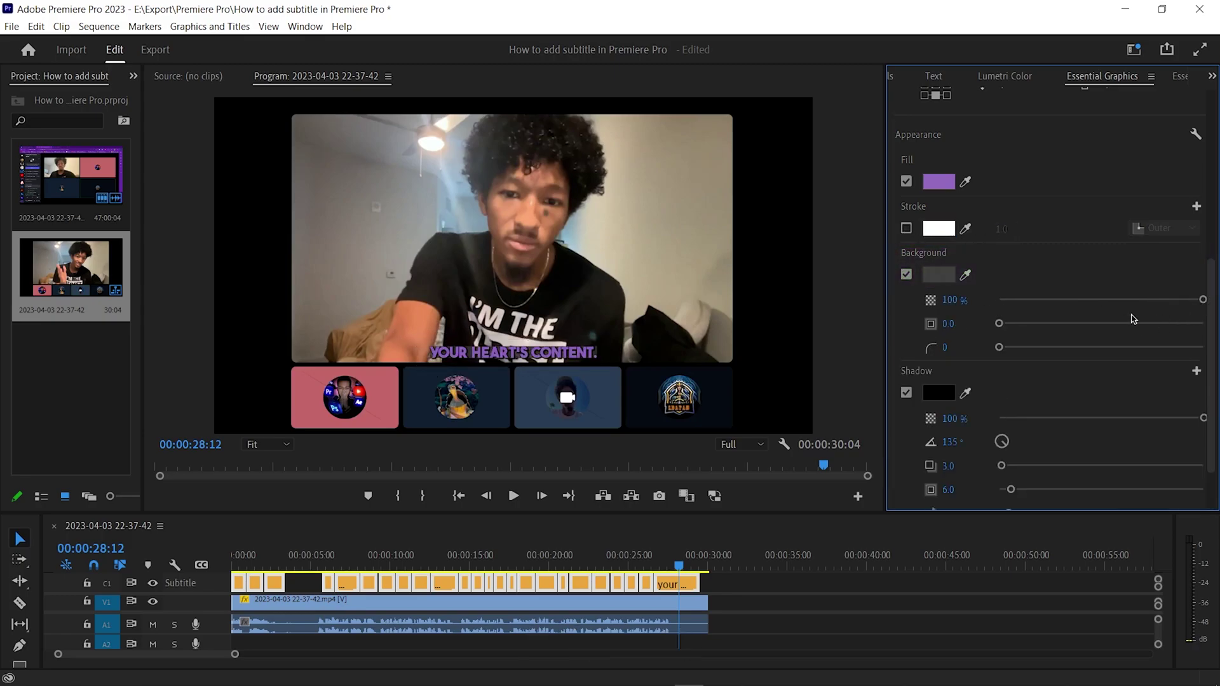
drag(1003, 324, 1020, 324)
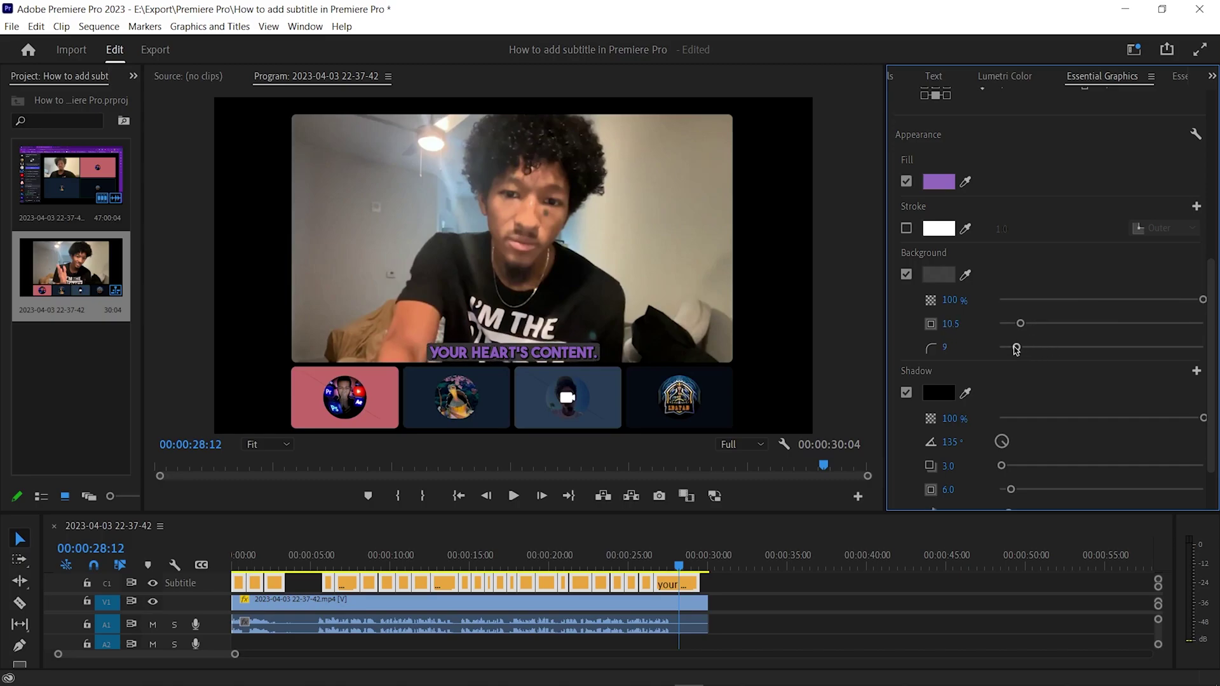
click(907, 394)
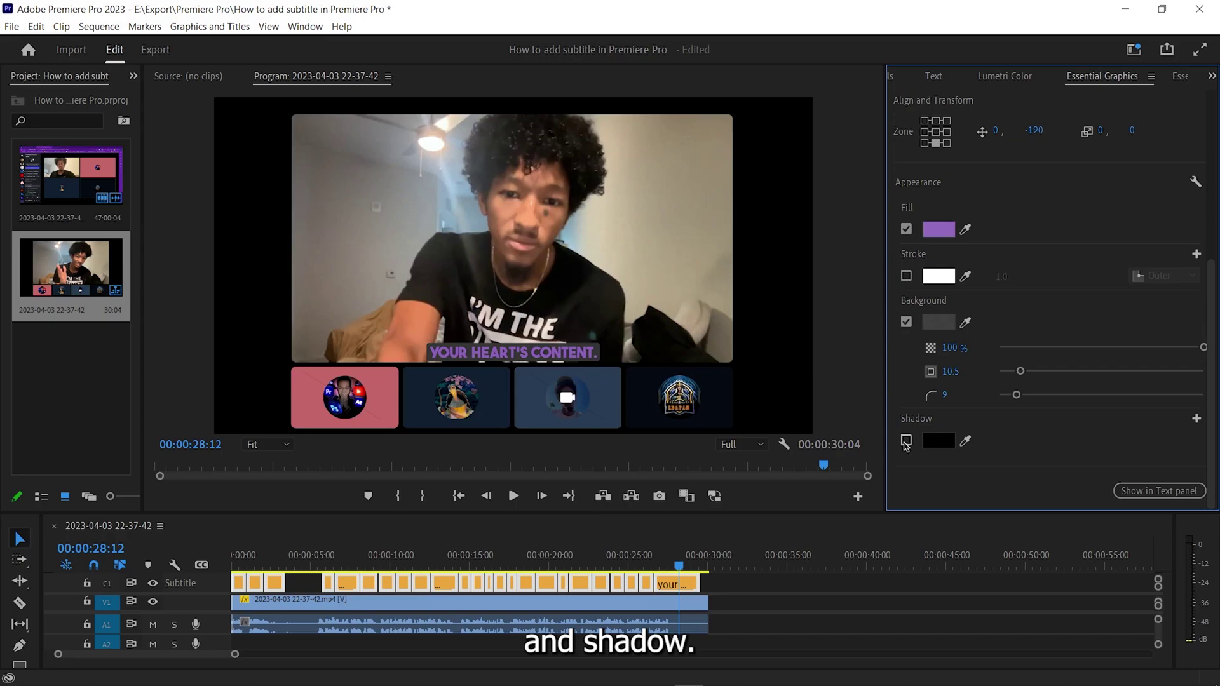
click(906, 441)
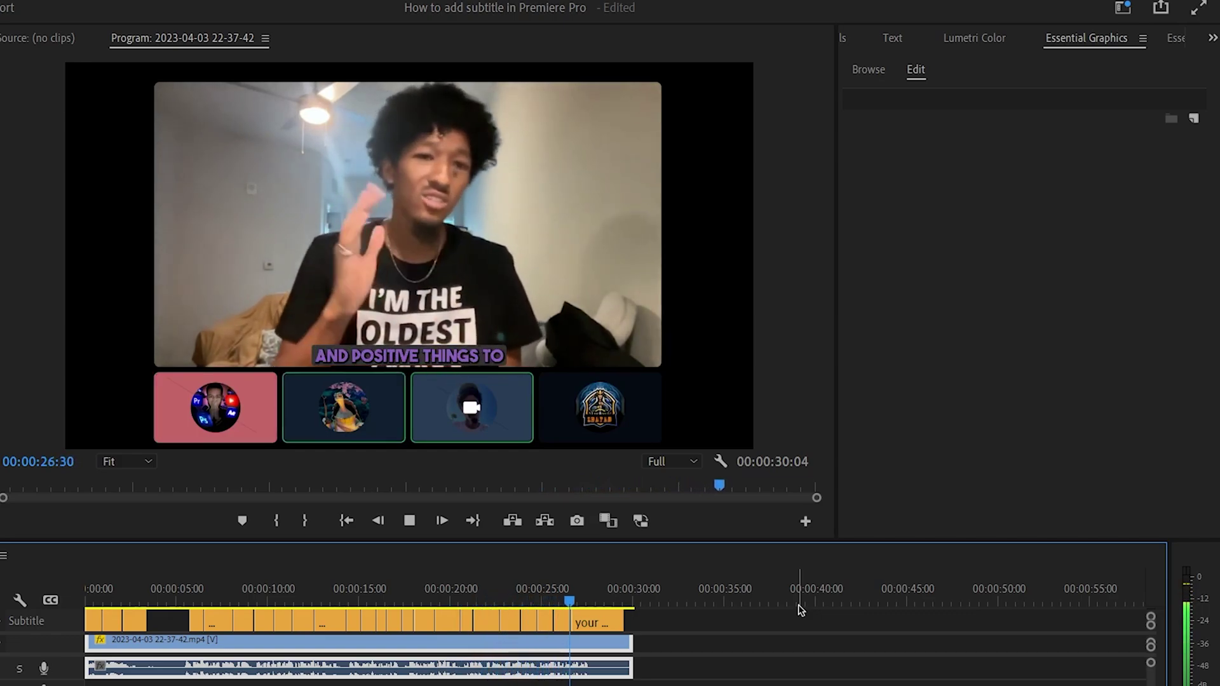
Review the appearance settings of all captions and play part of the sequence to check the caption styling.
key(space)
drag(799, 610, 88, 619)
scroll(866, 422, down, 5)
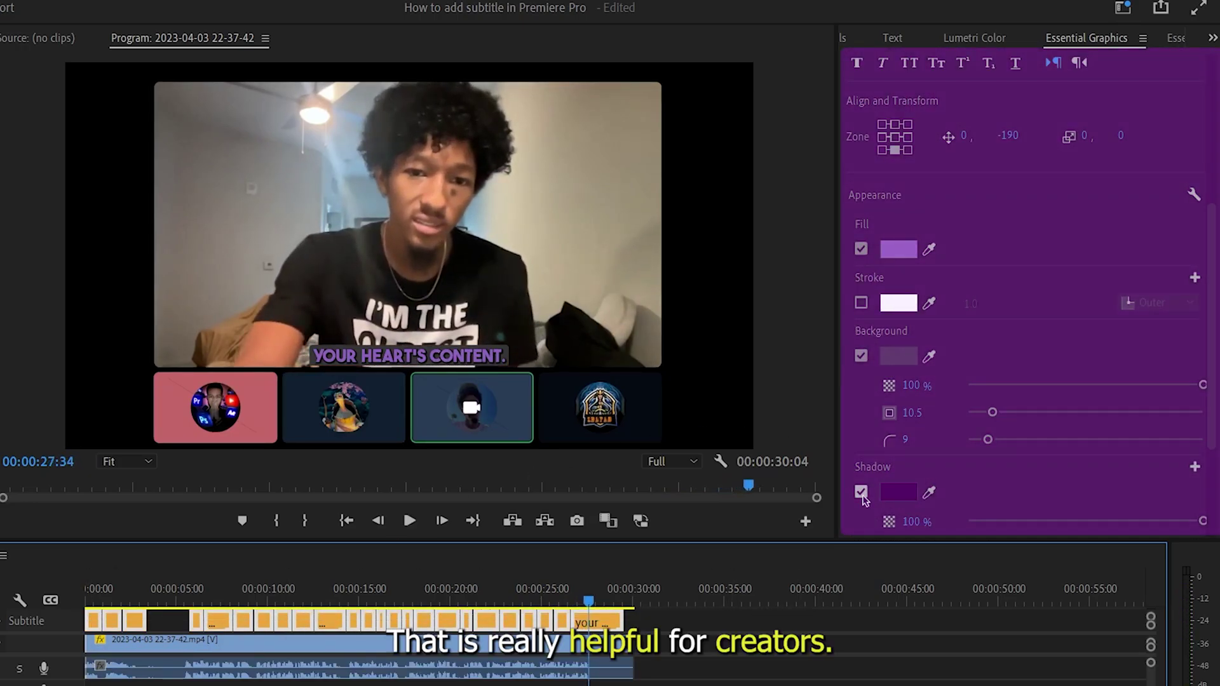
click(894, 524)
click(257, 604)
key(space)
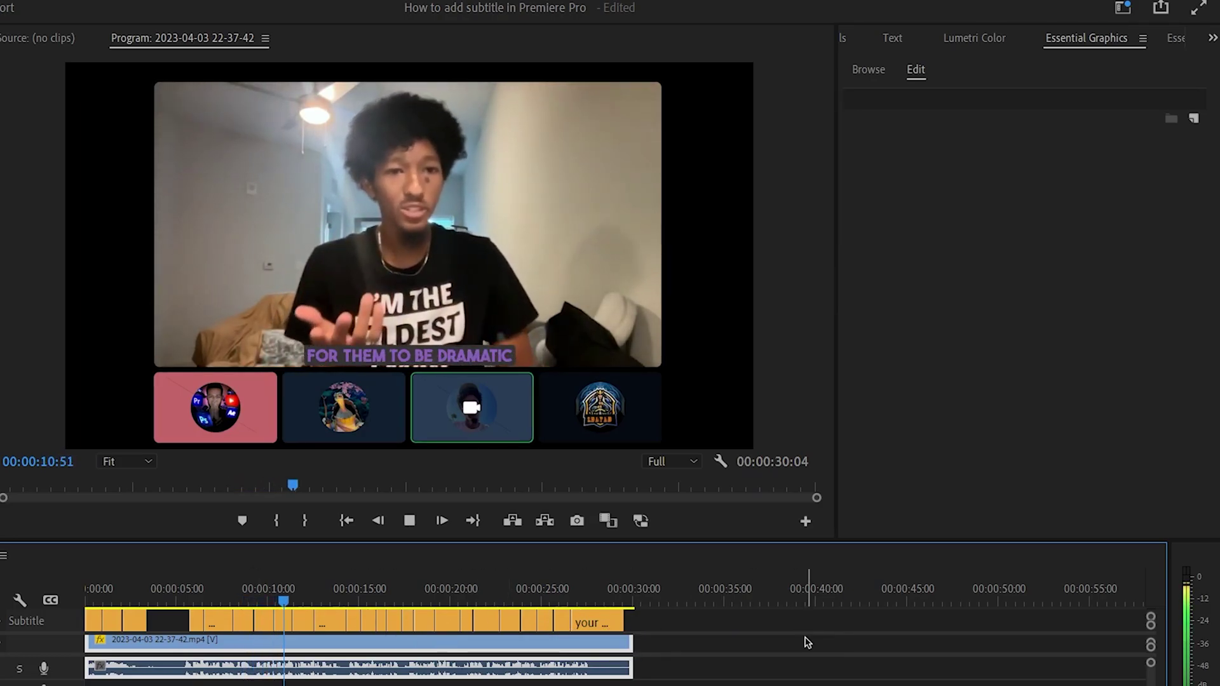
key(space)
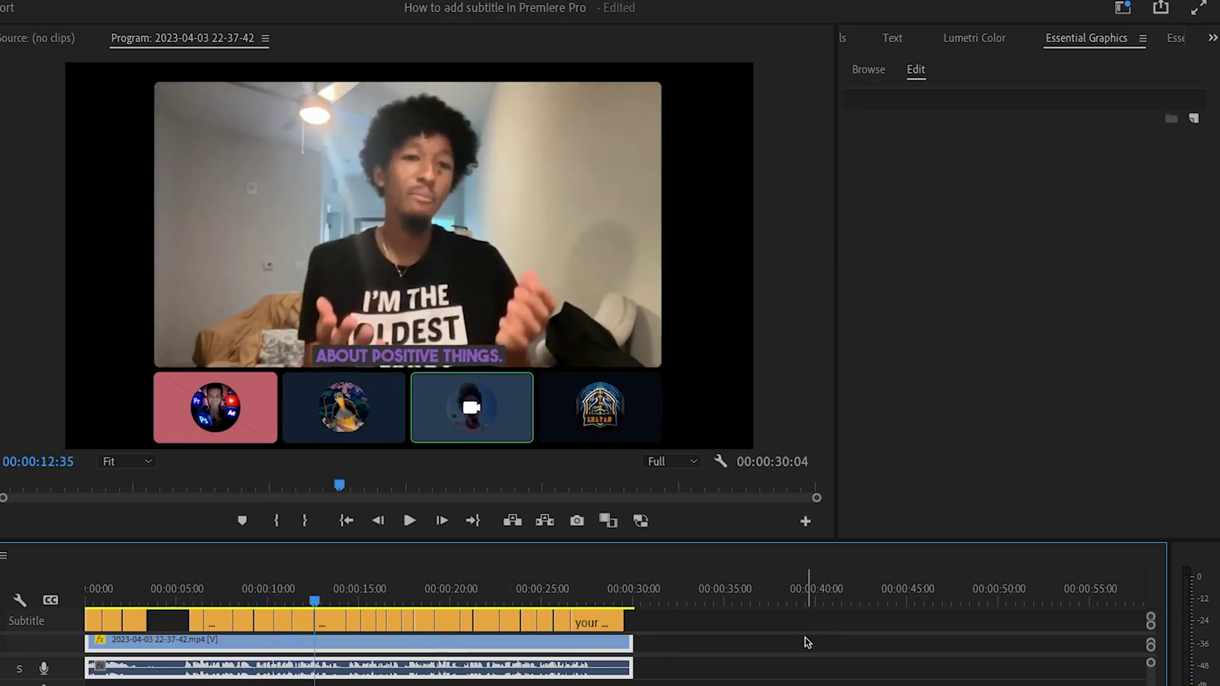
Set the font size of all captions to 79 and play the sequence to check them.
key(ctrl+a)
drag(1053, 293, 1063, 292)
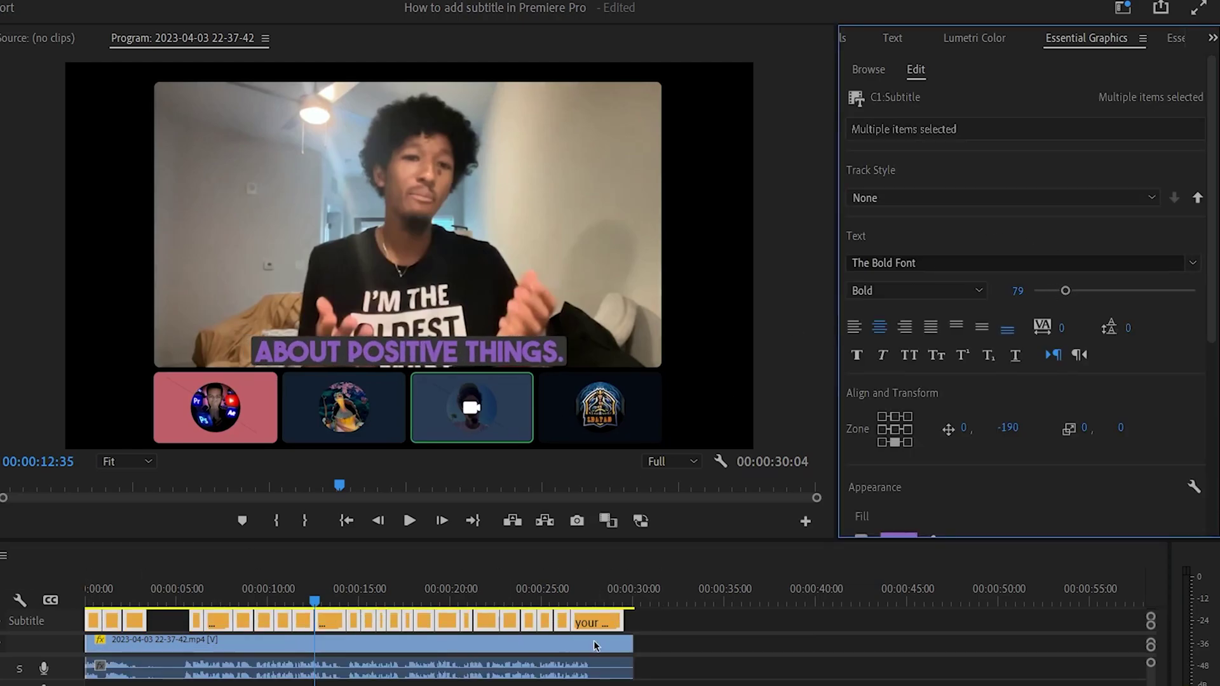
key(space)
click(741, 619)
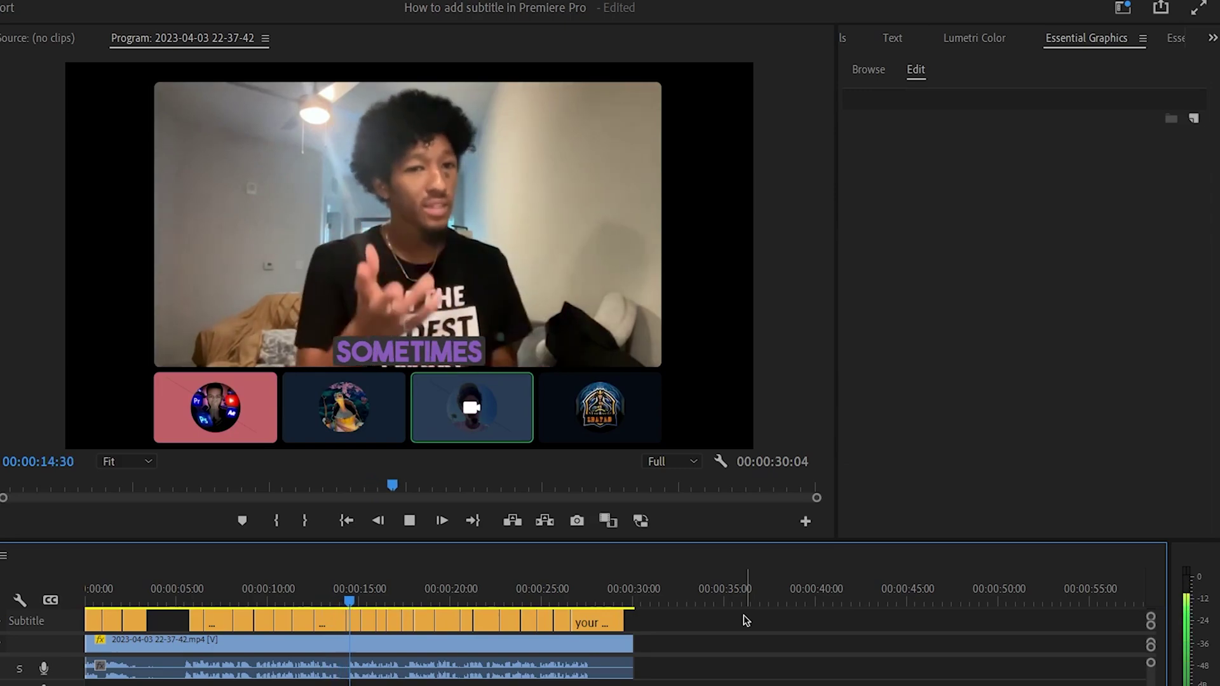